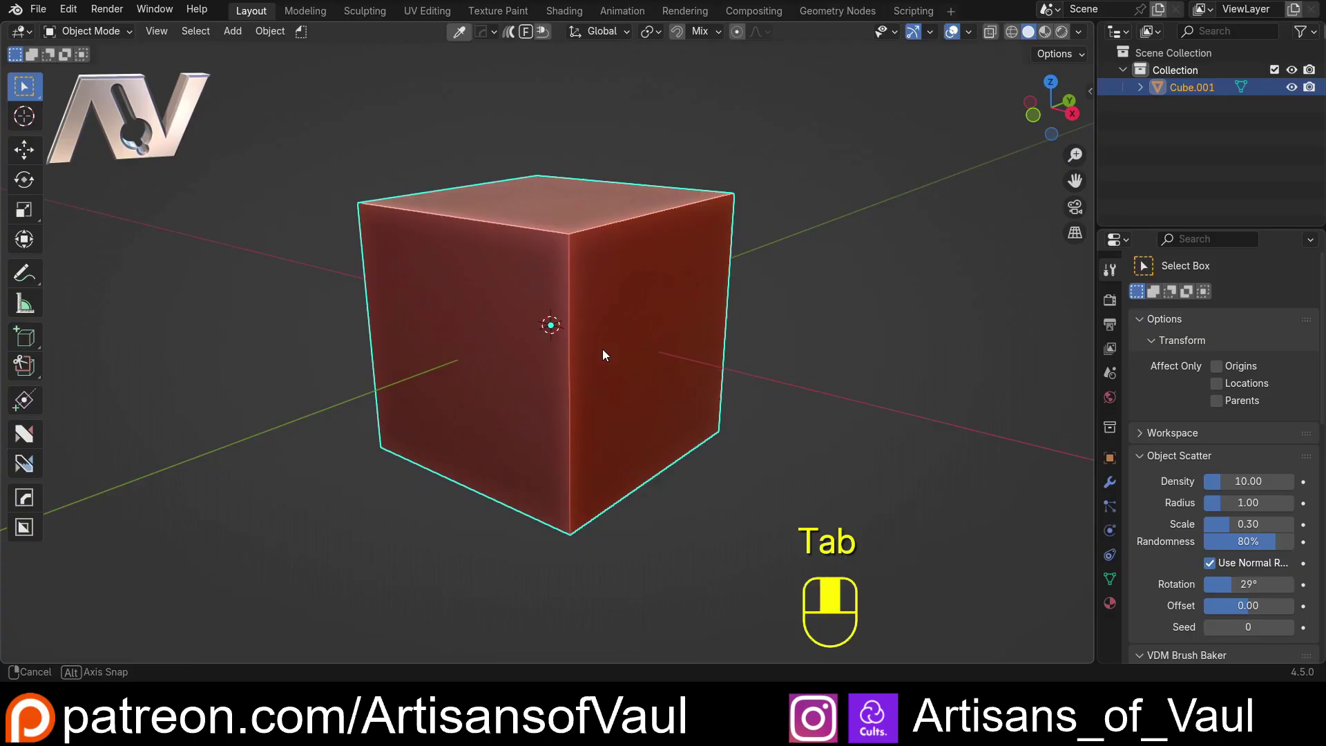
# - Switch the selected cube from Object Mode to Sculpt Mode
pyautogui.press('Tab')
pyautogui.click(487, 310)
pyautogui.scroll(1, 485, 309)
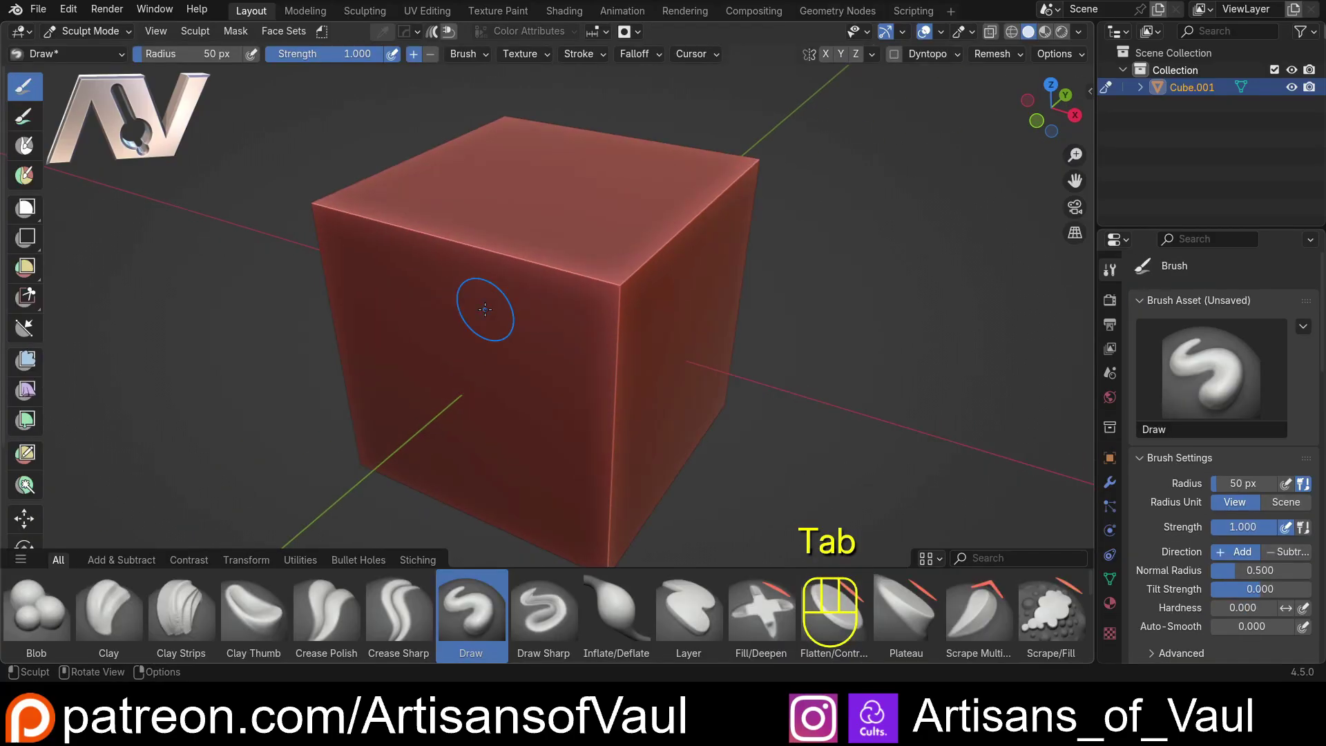
pyautogui.moveTo(624, 376)
pyautogui.mouseDown(button='middle')
pyautogui.moveTo(621, 252)
pyautogui.moveTo(514, 238)
pyautogui.moveTo(403, 328)
pyautogui.moveTo(532, 318)
pyautogui.moveTo(502, 244)
pyautogui.moveTo(546, 260)
pyautogui.moveTo(528, 262)
pyautogui.mouseUp(button='middle')
pyautogui.moveTo(562, 337)
pyautogui.mouseDown(button='middle')
pyautogui.moveTo(482, 293)
pyautogui.moveTo(506, 284)
pyautogui.mouseUp(button='middle')
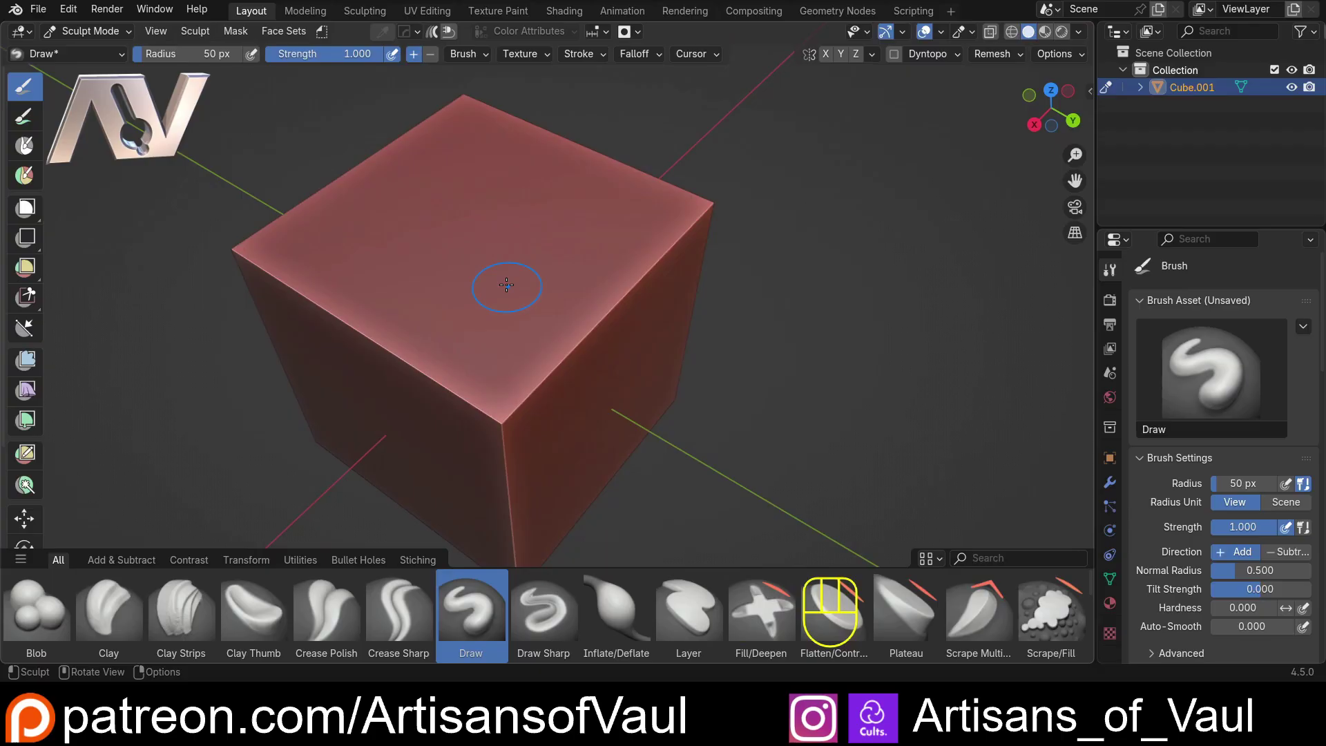
pyautogui.scroll(2, 497, 207)
pyautogui.moveTo(468, 210)
pyautogui.mouseDown(button='middle')
pyautogui.moveTo(497, 207)
pyautogui.moveTo(459, 290)
pyautogui.mouseUp(button='middle')
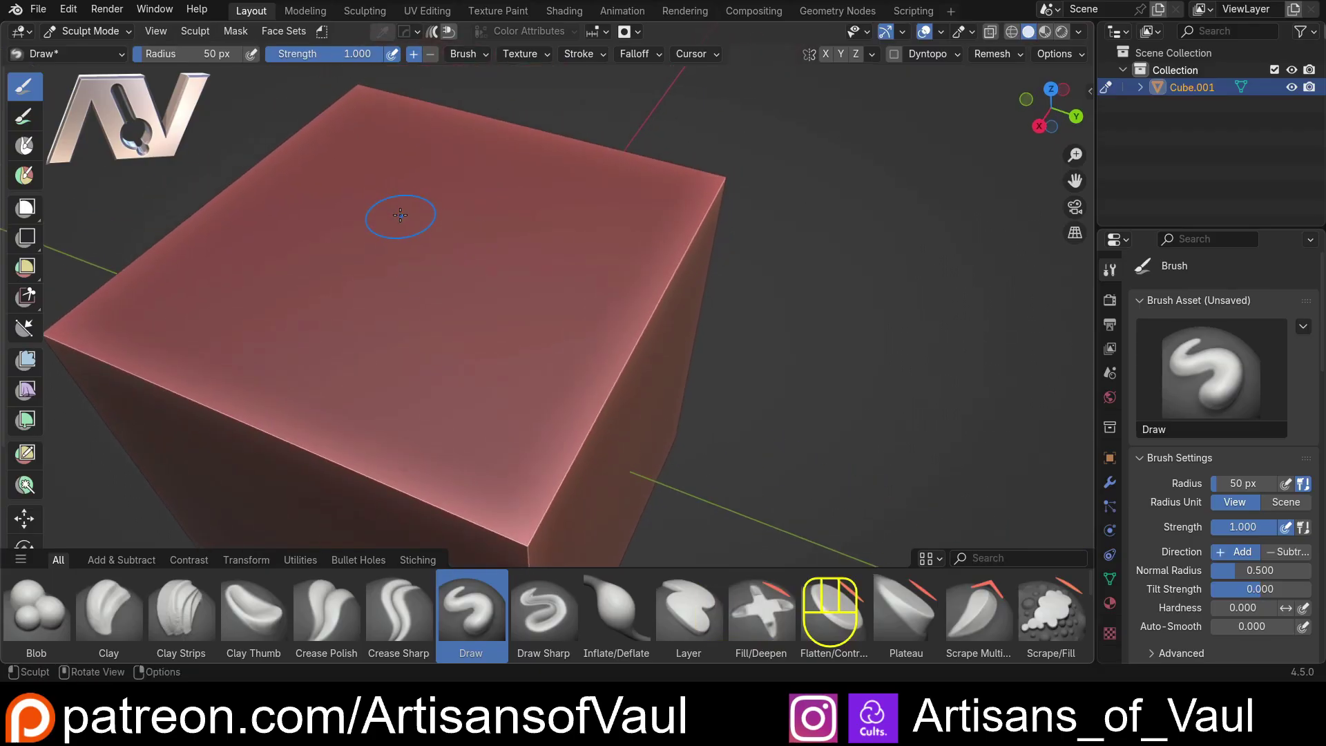
# - Sculpt several raised Draw strokes across the cube's top face, running them out past its edges
pyautogui.moveTo(397, 214); pyautogui.dragTo(696, 260)
pyautogui.moveTo(613, 411); pyautogui.dragTo(592, 373, button='middle')
pyautogui.moveTo(489, 290); pyautogui.dragTo(181, 334)
pyautogui.moveTo(346, 271)
pyautogui.mouseDown(button='middle')
pyautogui.moveTo(305, 236)
pyautogui.moveTo(429, 308)
pyautogui.mouseUp(button='middle')
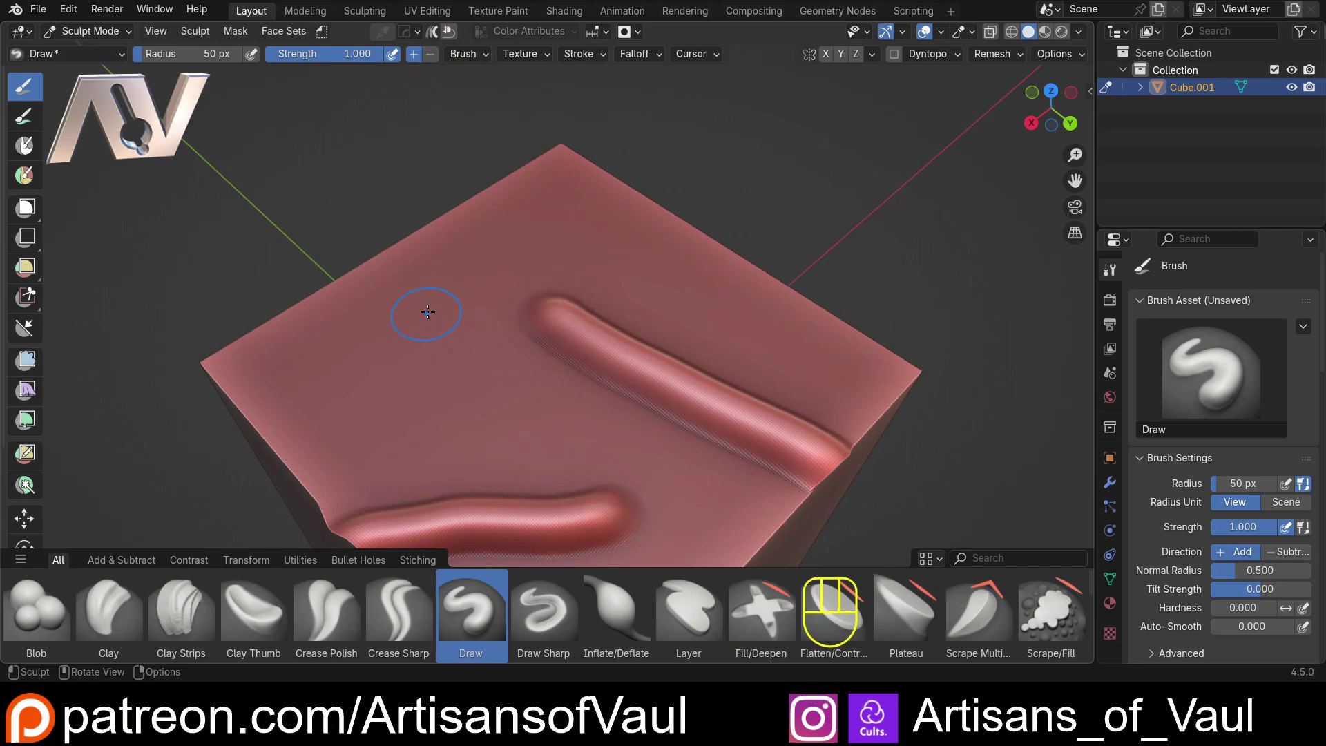
pyautogui.moveTo(580, 252); pyautogui.dragTo(411, 231)
pyautogui.moveTo(353, 413)
pyautogui.mouseDown(button='middle')
pyautogui.moveTo(468, 335)
pyautogui.moveTo(630, 389)
pyautogui.mouseUp(button='middle')
# - Sculpt raised Draw strokes along the cube's side faces up to and over the top edges
pyautogui.scroll(3, 573, 340)
pyautogui.moveTo(518, 378)
pyautogui.keyDown('shift'); pyautogui.mouseDown(button='middle')
pyautogui.moveTo(574, 340)
pyautogui.moveTo(682, 418)
pyautogui.moveTo(634, 380)
pyautogui.moveTo(665, 414)
pyautogui.mouseUp(button='middle'); pyautogui.keyUp('shift')
pyautogui.moveTo(665, 421); pyautogui.dragTo(620, 235)
pyautogui.moveTo(622, 154)
pyautogui.mouseDown(button='middle')
pyautogui.moveTo(591, 393)
pyautogui.moveTo(586, 378)
pyautogui.mouseUp(button='middle')
pyautogui.moveTo(761, 493); pyautogui.dragTo(765, 182)
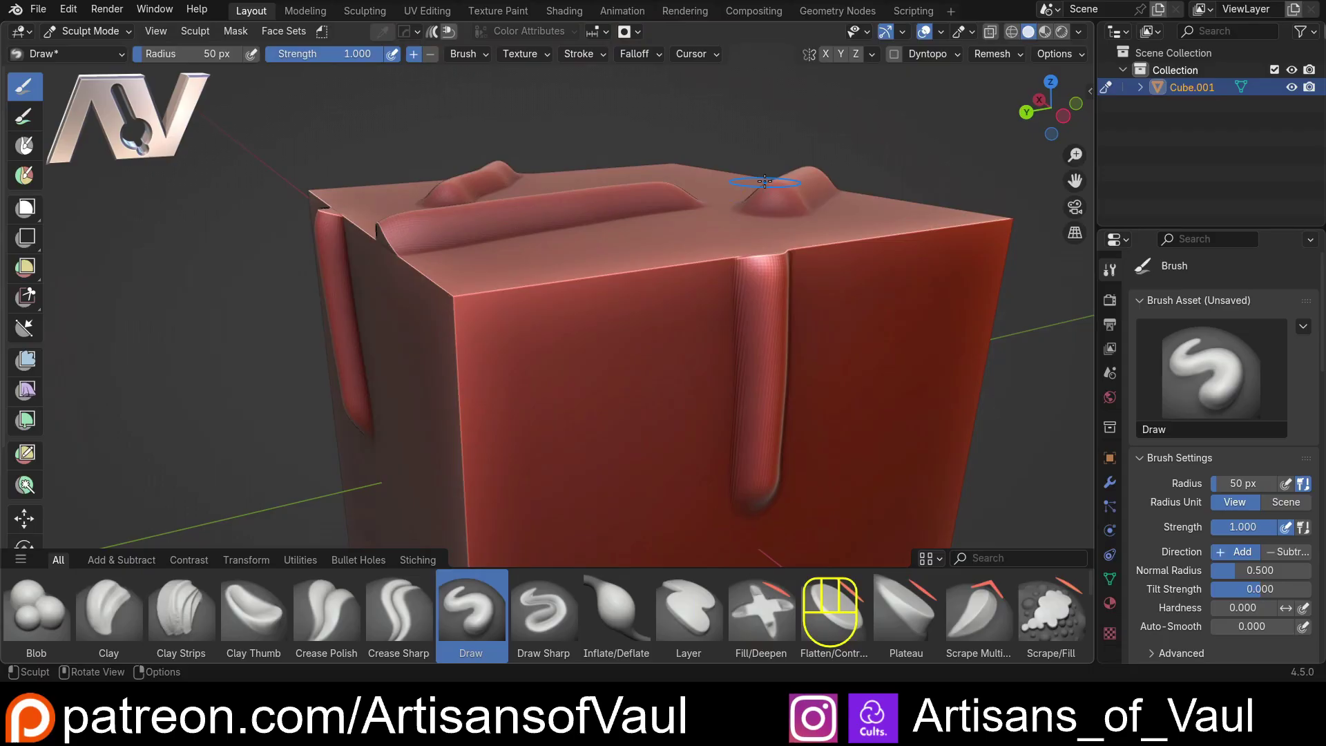
pyautogui.moveTo(616, 399)
pyautogui.mouseDown(button='middle')
pyautogui.moveTo(693, 299)
pyautogui.moveTo(747, 289)
pyautogui.moveTo(415, 394)
pyautogui.mouseUp(button='middle')
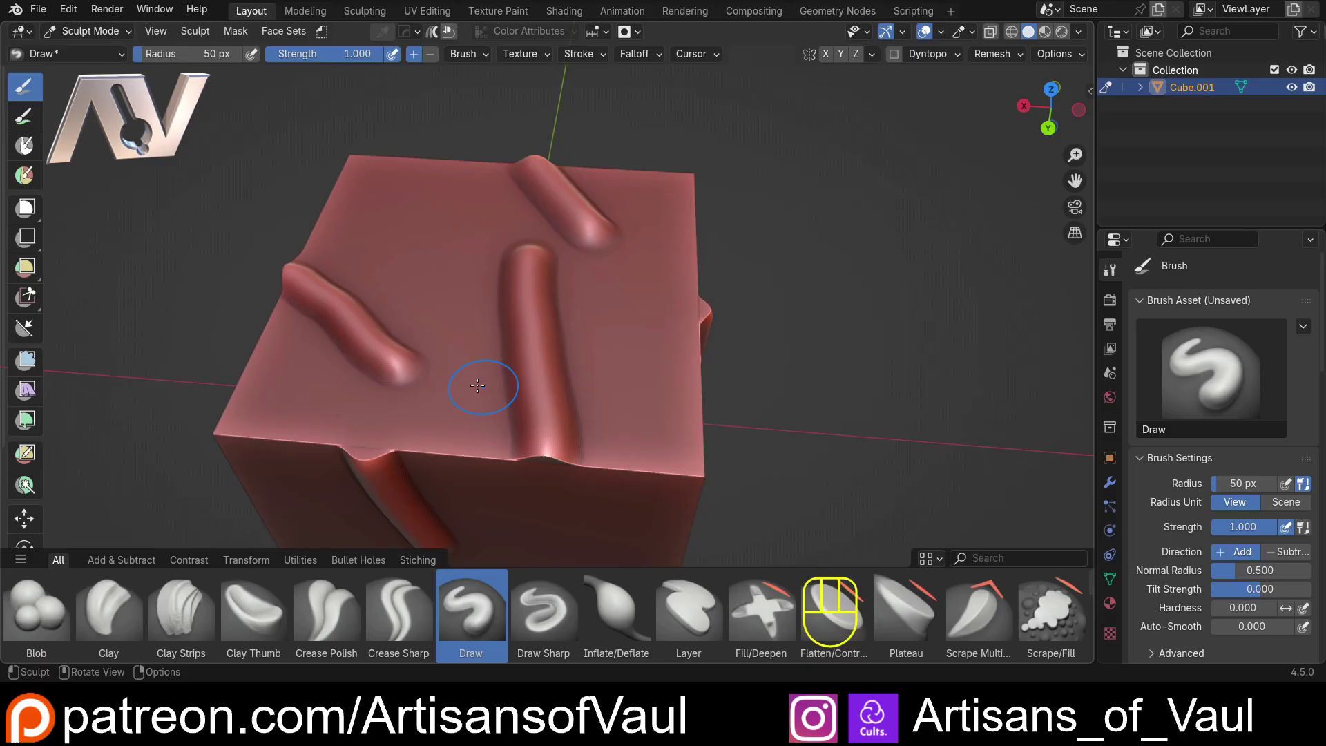
pyautogui.moveTo(404, 390); pyautogui.dragTo(509, 253, button='middle')
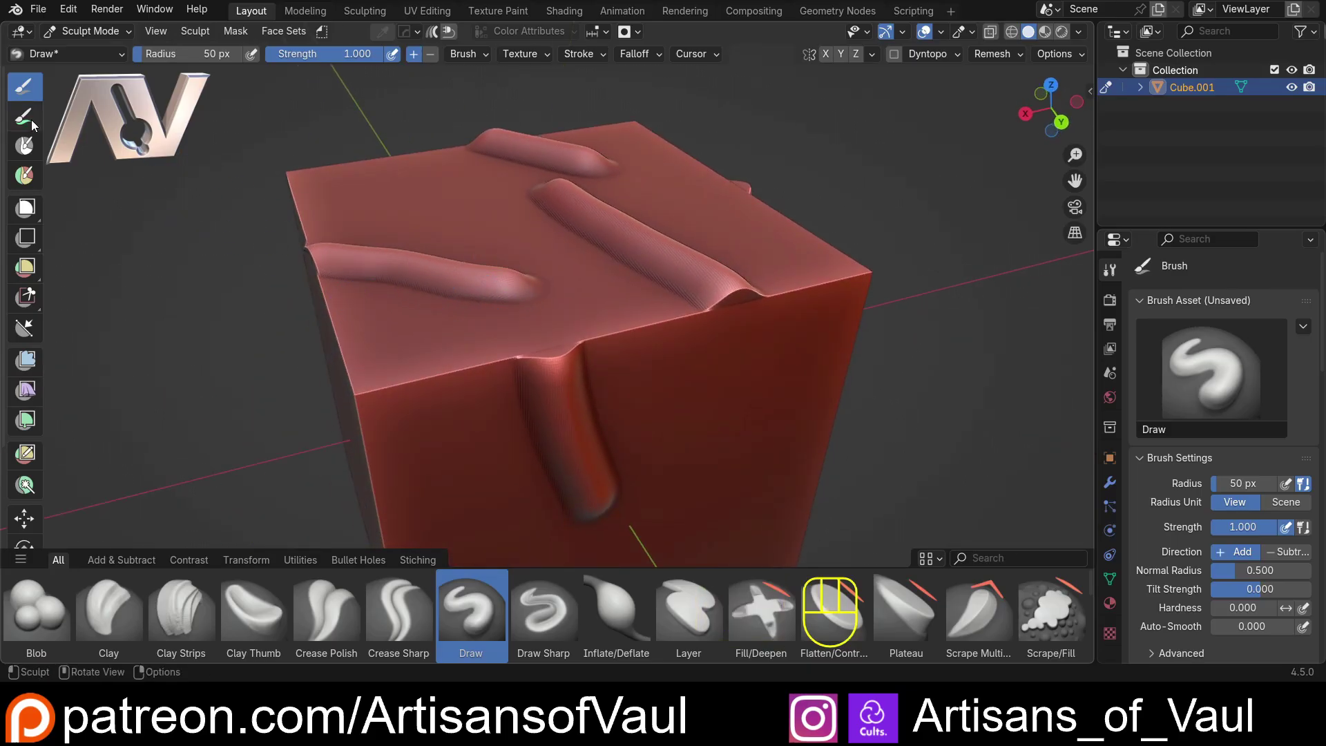
# - Start a new General file and switch its cube to Sculpt Mode
pyautogui.click(38, 13)
pyautogui.moveTo(62, 28)
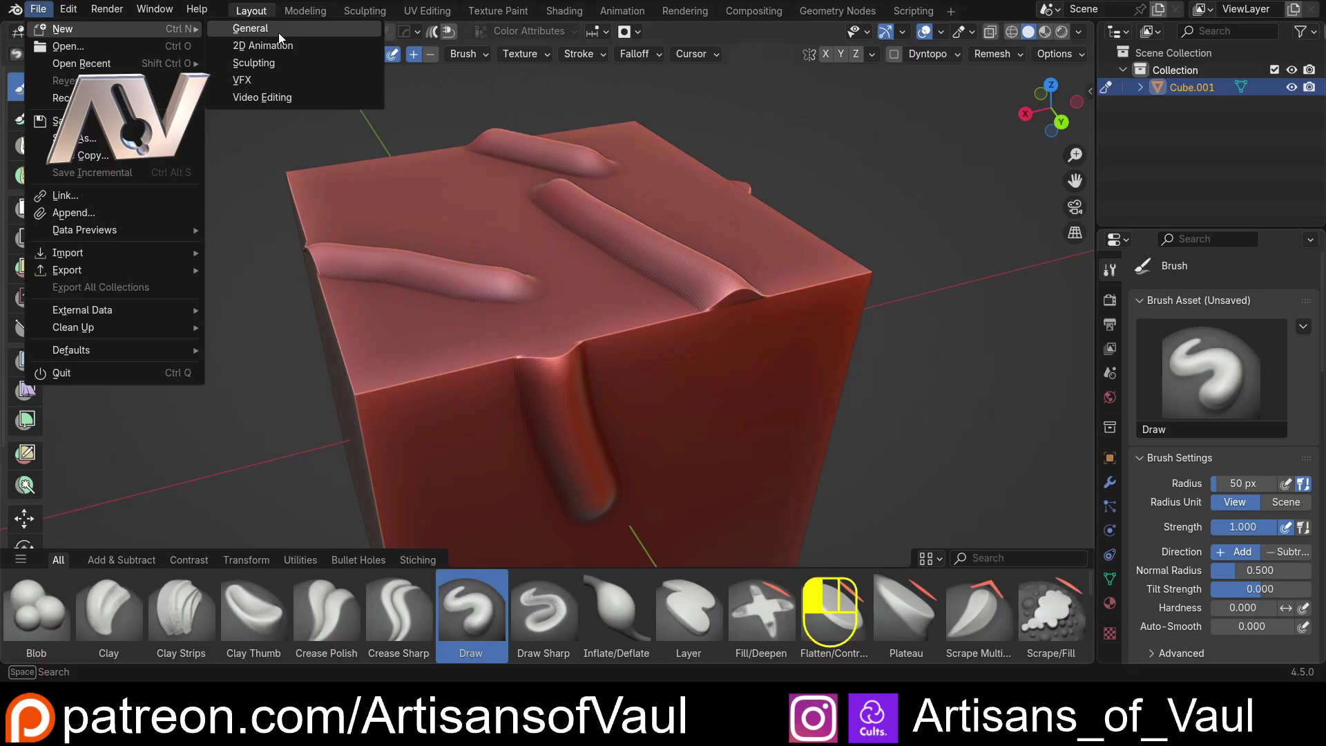
pyautogui.click(279, 32)
pyautogui.moveTo(529, 321)
pyautogui.mouseDown(button='middle')
pyautogui.moveTo(414, 287)
pyautogui.moveTo(547, 317)
pyautogui.mouseUp(button='middle')
pyautogui.press('Tab')
pyautogui.click(403, 245)
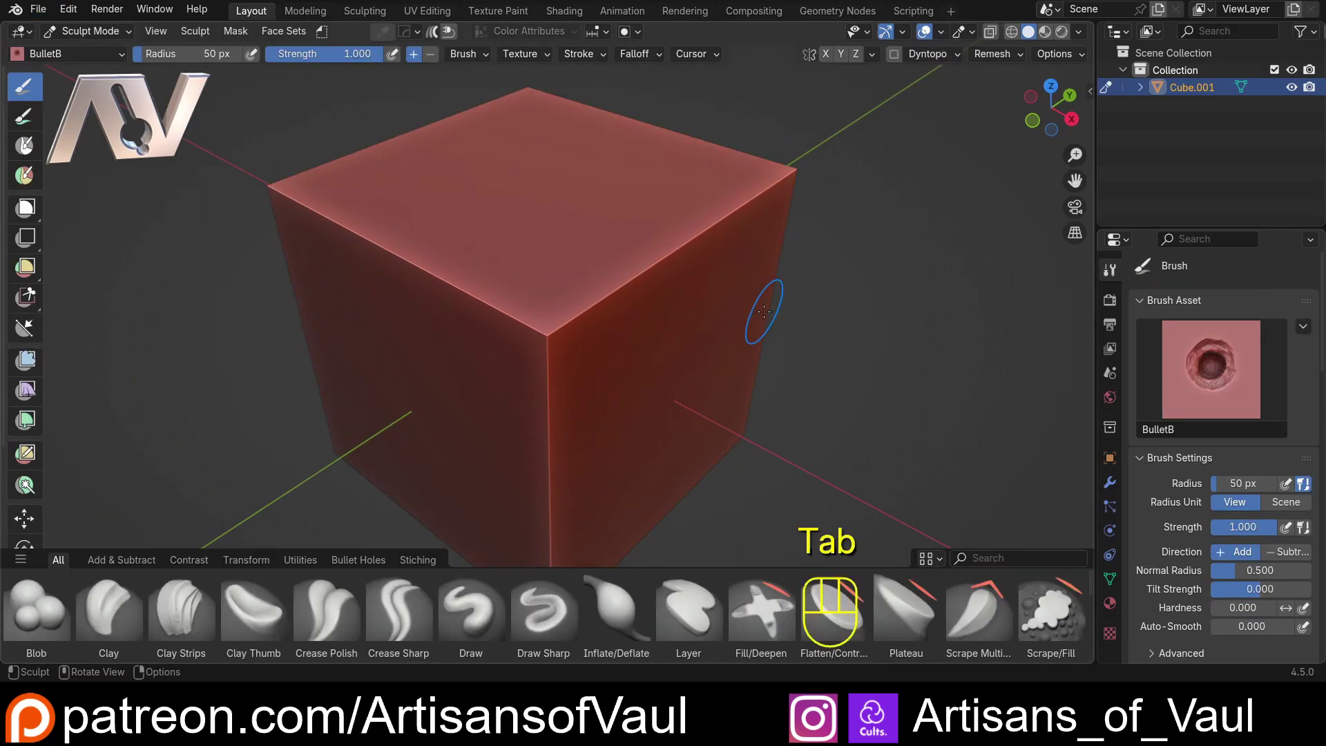
# - Voxel remesh the cube at a voxel size of 0.00850 and choose the Draw brush
pyautogui.press('r')
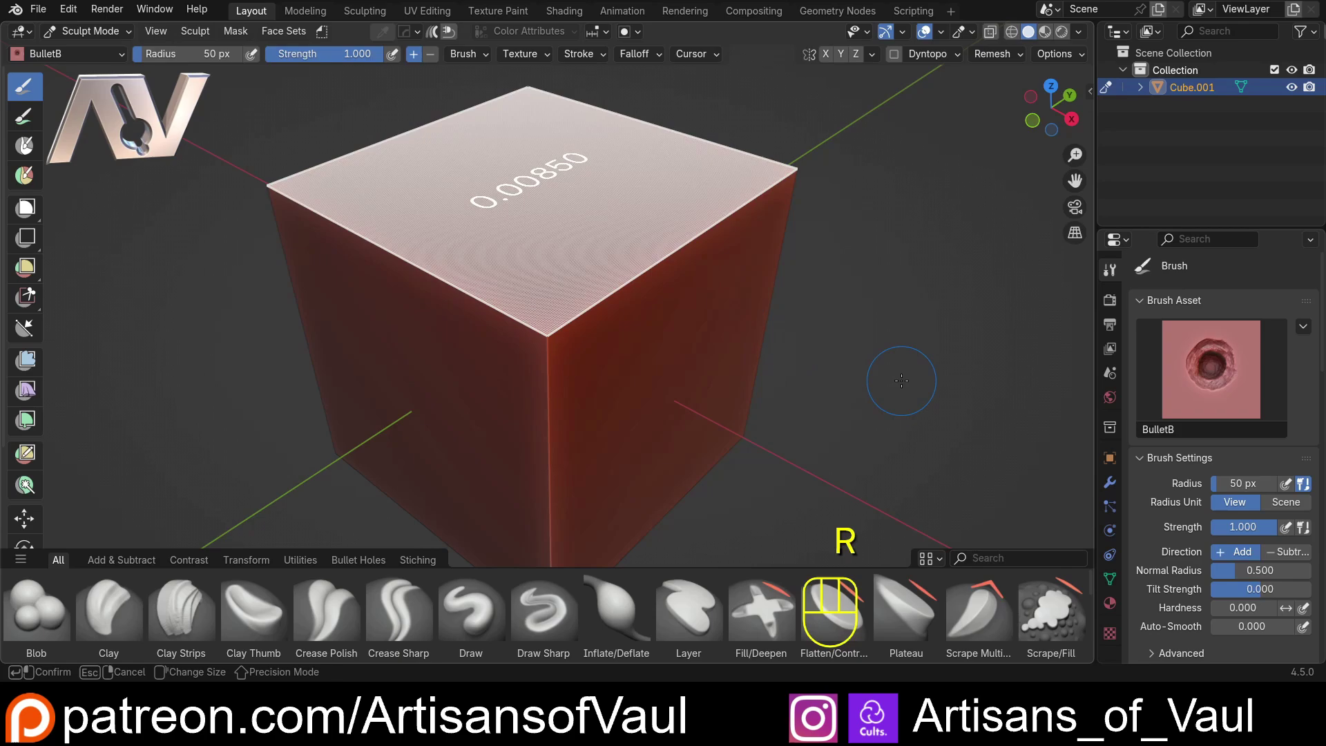
pyautogui.click(828, 343)
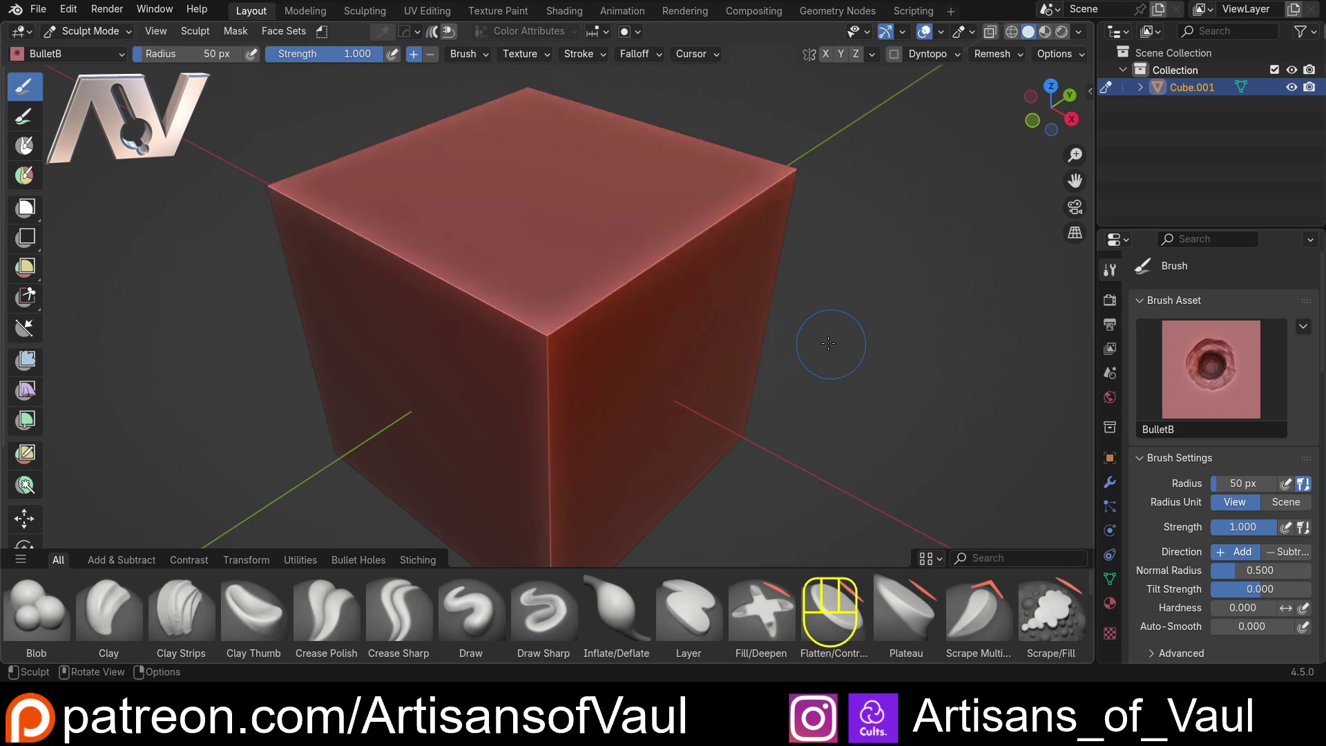
pyautogui.hotkey('ctrl', 'r')
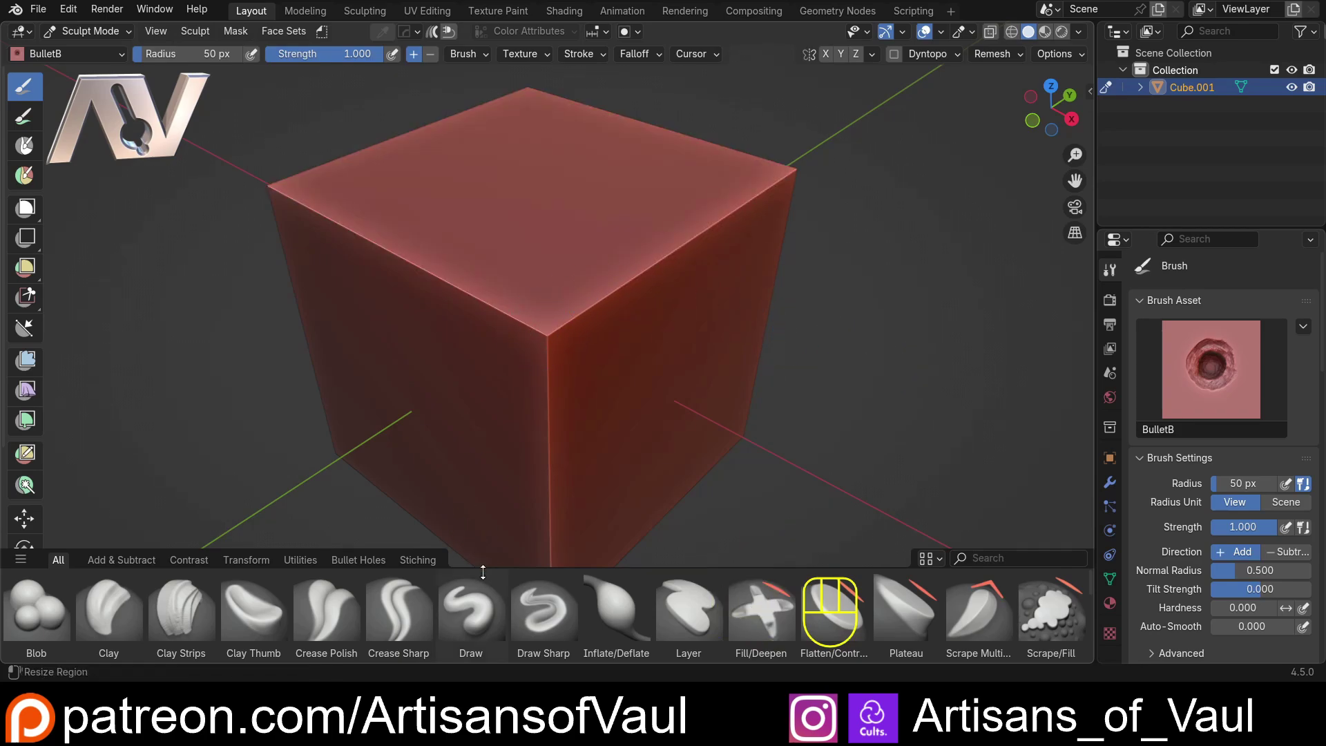
pyautogui.click(476, 599)
# - Try three Draw strokes from the top face over its edges onto the side faces, and undo them
pyautogui.moveTo(519, 157); pyautogui.dragTo(670, 334)
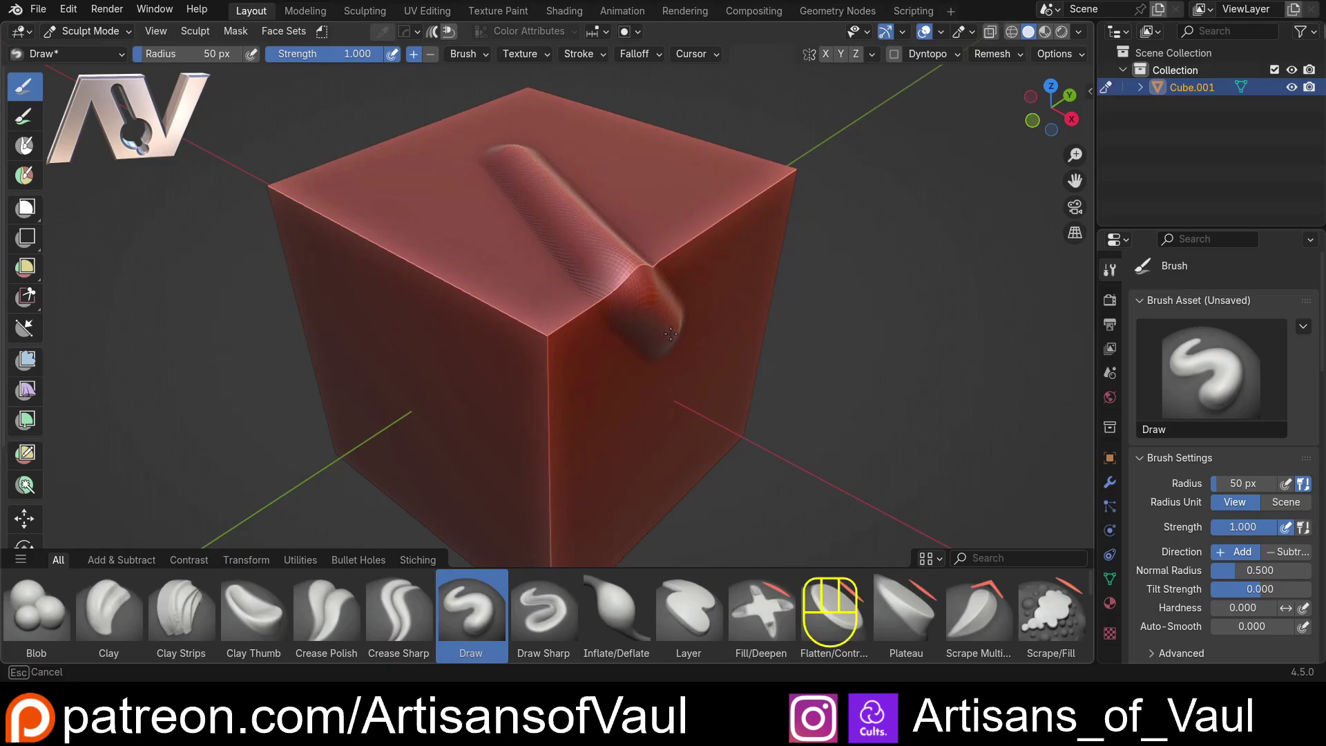
pyautogui.moveTo(603, 160); pyautogui.dragTo(760, 303)
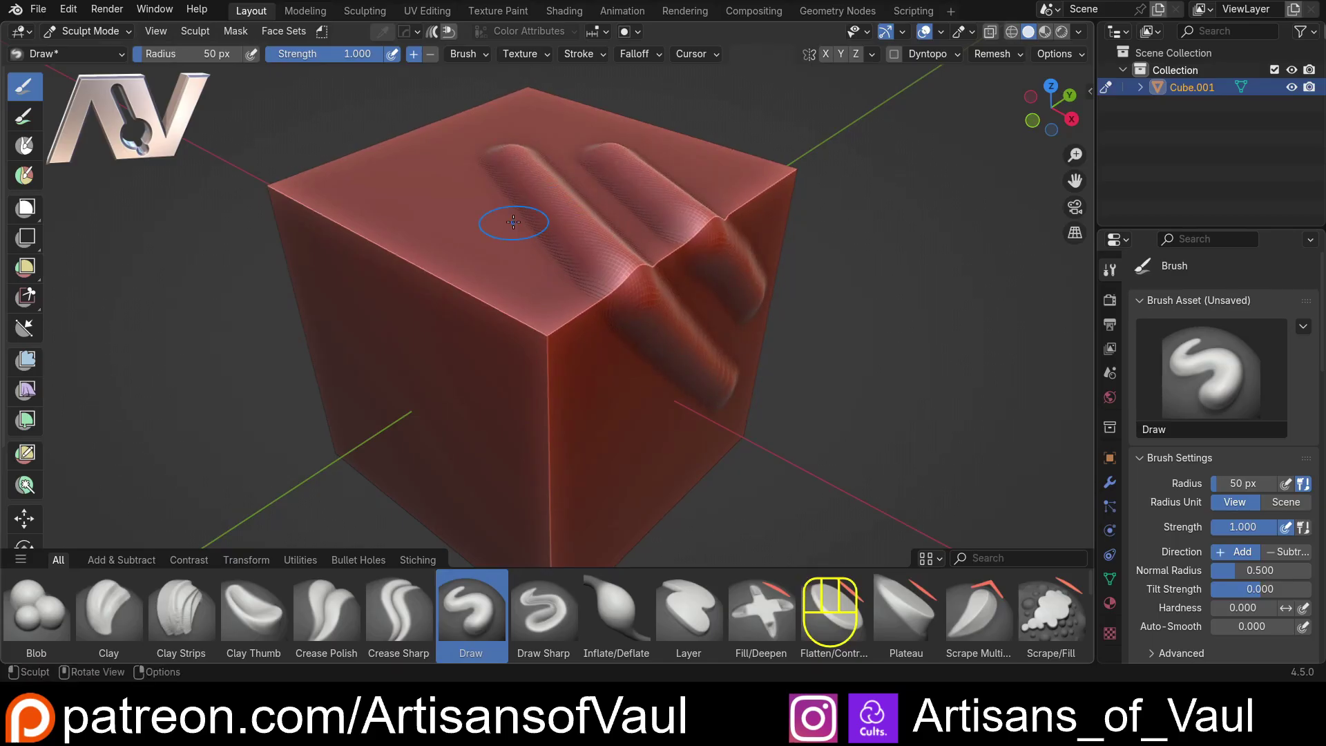
pyautogui.moveTo(517, 221); pyautogui.dragTo(608, 414)
pyautogui.moveTo(615, 411)
pyautogui.mouseDown(button='middle')
pyautogui.moveTo(631, 377)
pyautogui.moveTo(583, 281)
pyautogui.moveTo(600, 292)
pyautogui.mouseUp(button='middle')
pyautogui.hotkey('ctrl', 'z')
pyautogui.hotkey('ctrl', 'z')
pyautogui.hotkey('ctrl', 'z')
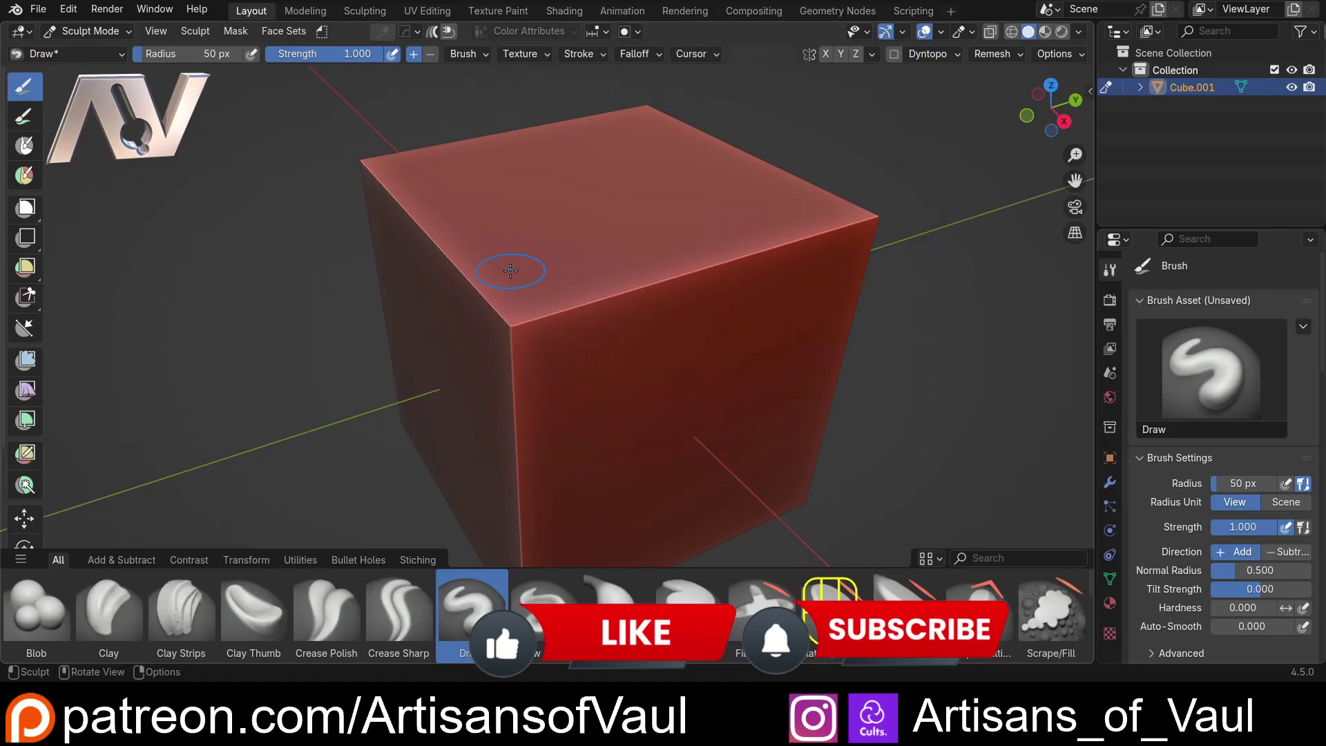
pyautogui.scroll(2, 514, 234)
pyautogui.moveTo(515, 233)
pyautogui.mouseDown(button='middle')
pyautogui.moveTo(497, 222)
pyautogui.moveTo(562, 260)
pyautogui.moveTo(537, 198)
pyautogui.mouseUp(button='middle')
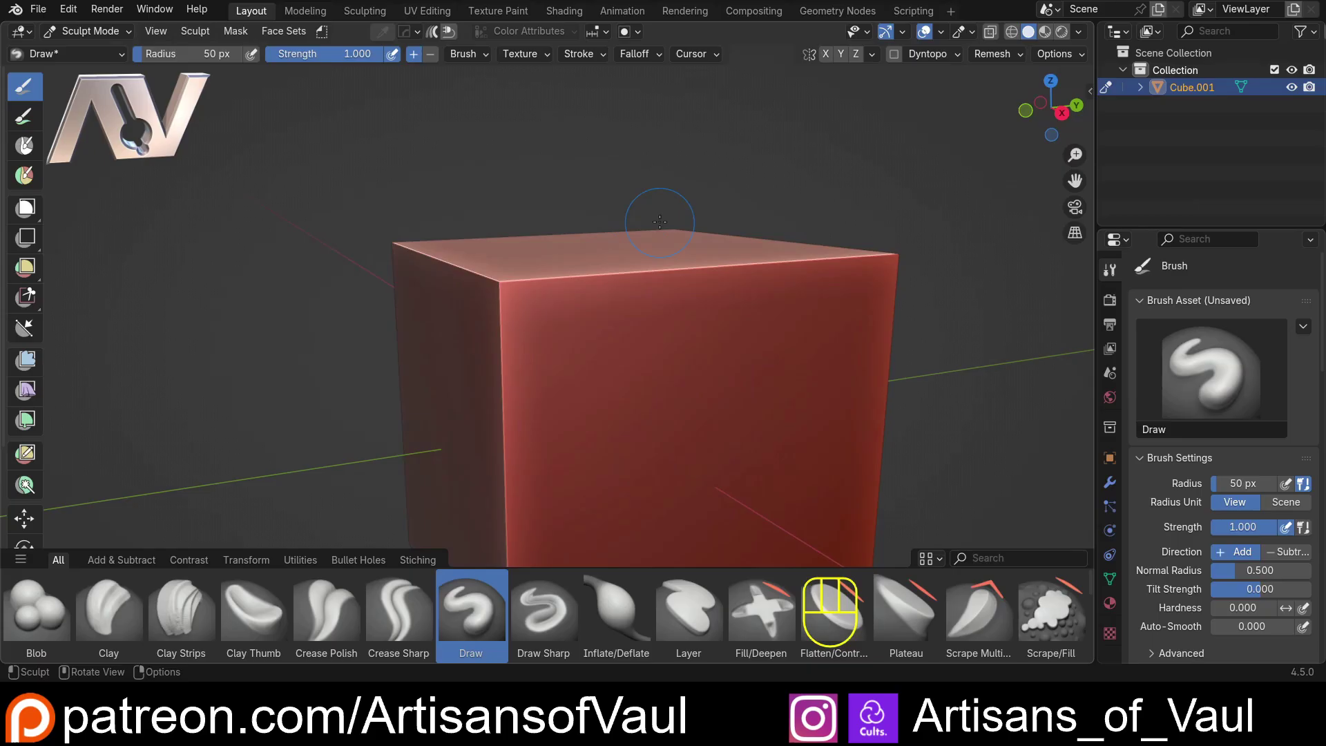
pyautogui.moveTo(501, 352)
pyautogui.mouseDown(button='middle')
pyautogui.moveTo(560, 291)
pyautogui.moveTo(674, 375)
pyautogui.mouseUp(button='middle')
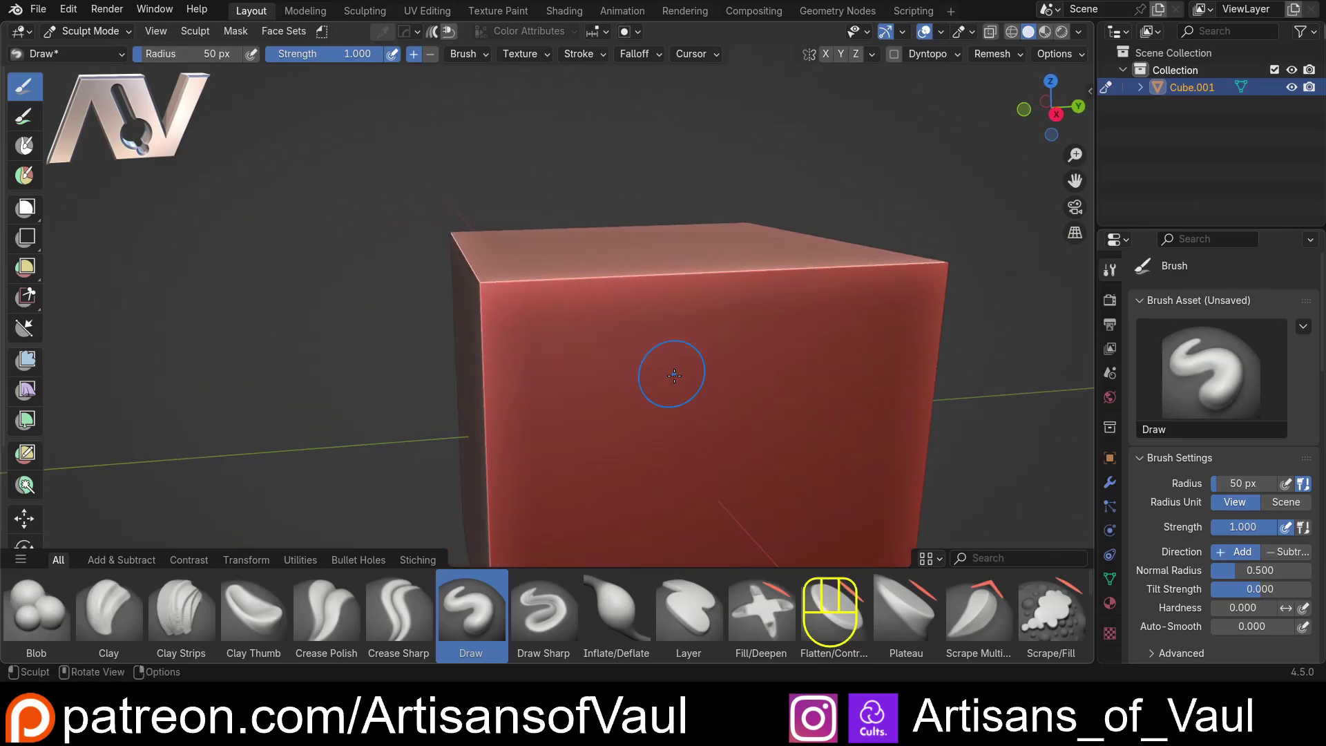
pyautogui.moveTo(763, 352); pyautogui.dragTo(560, 365, button='middle')
pyautogui.scroll(2, 576, 301)
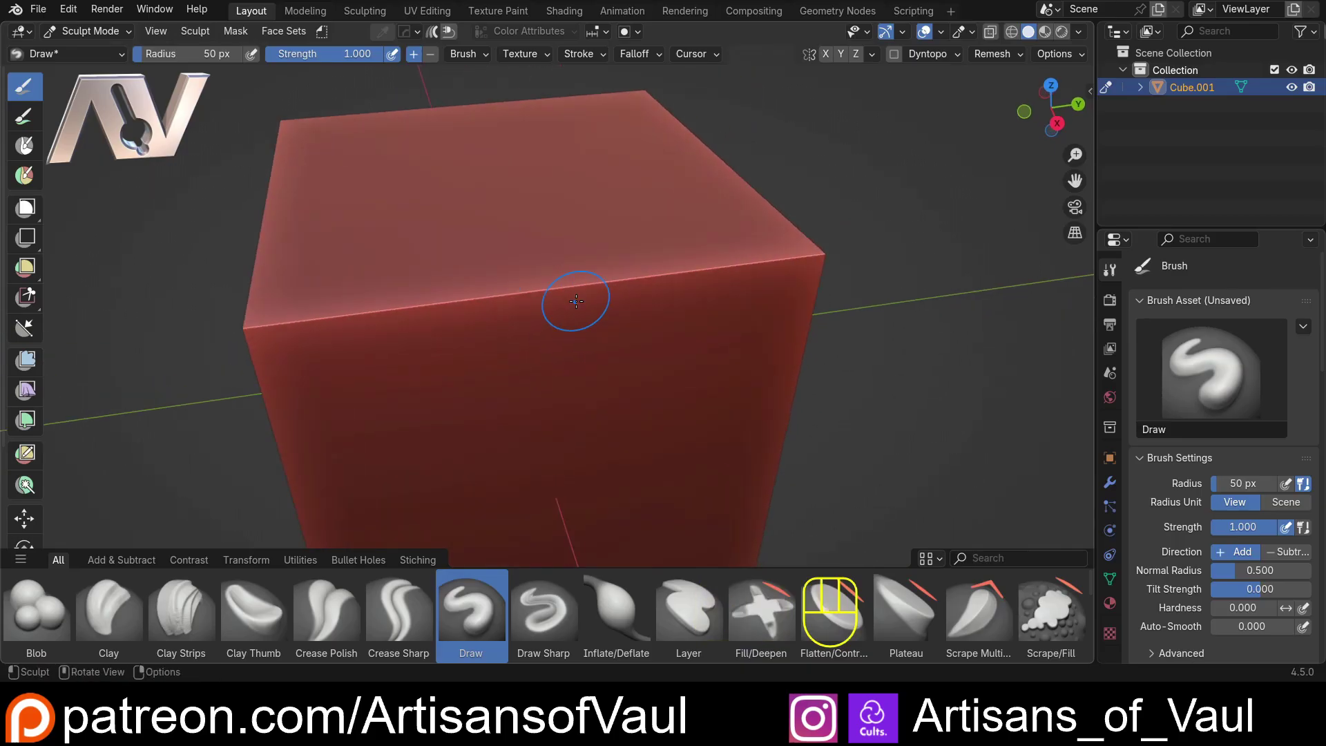
# - Review the Draw brush's advanced settings, including its auto-masking options
pyautogui.press('n')
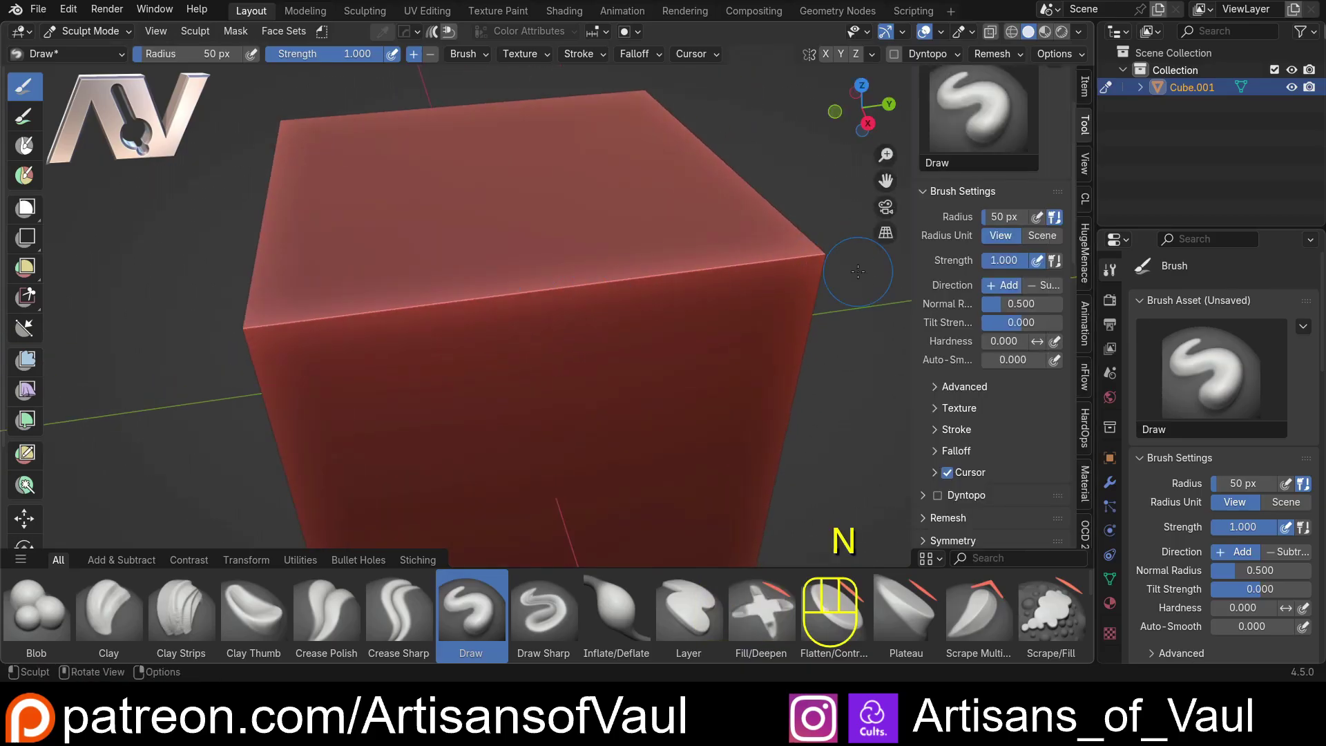
pyautogui.scroll(-6, 972, 371)
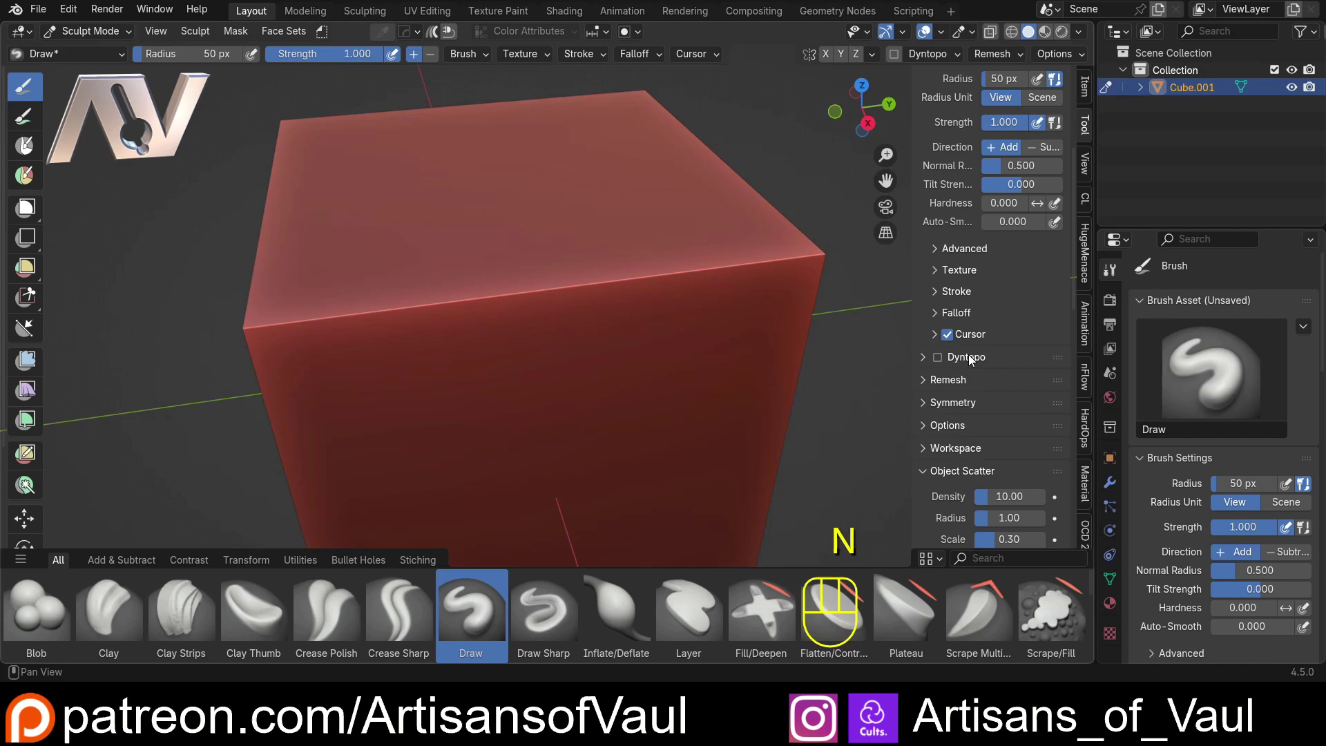
pyautogui.scroll(3, 968, 354)
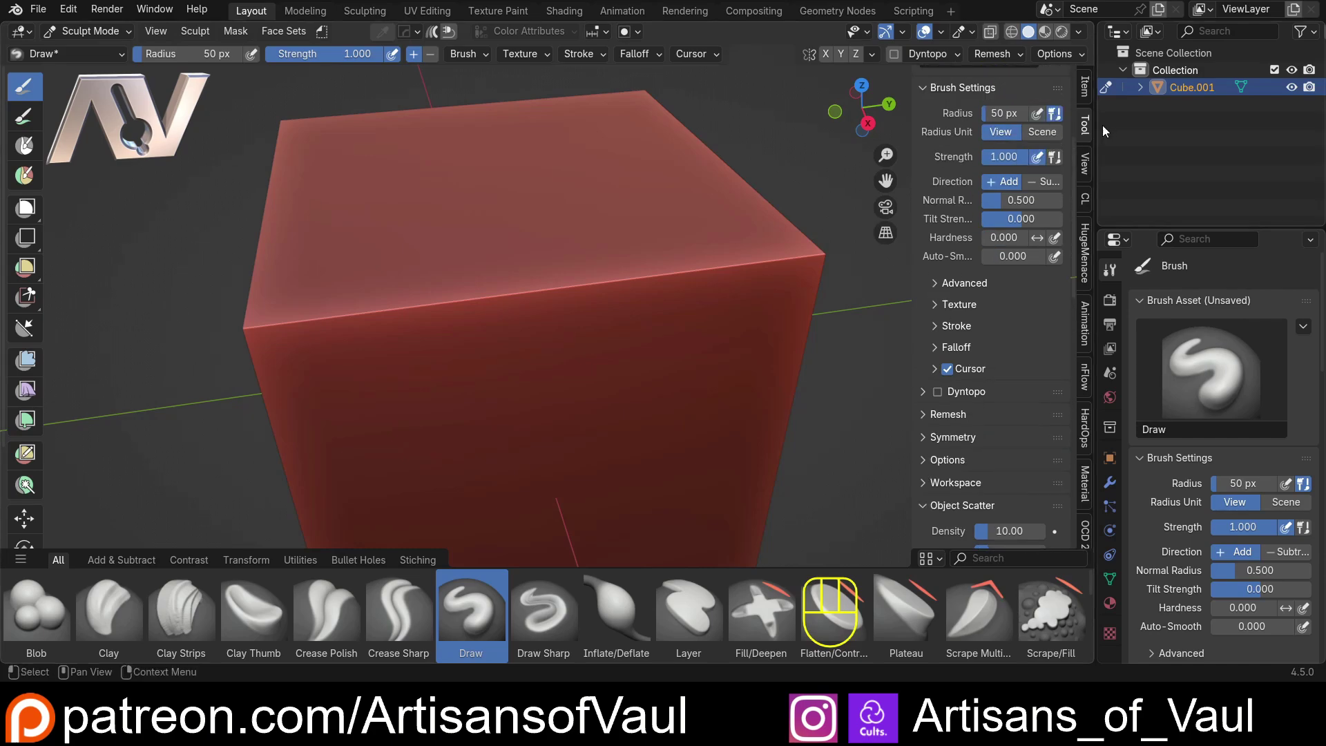
pyautogui.click(957, 283)
pyautogui.scroll(-2, 981, 251)
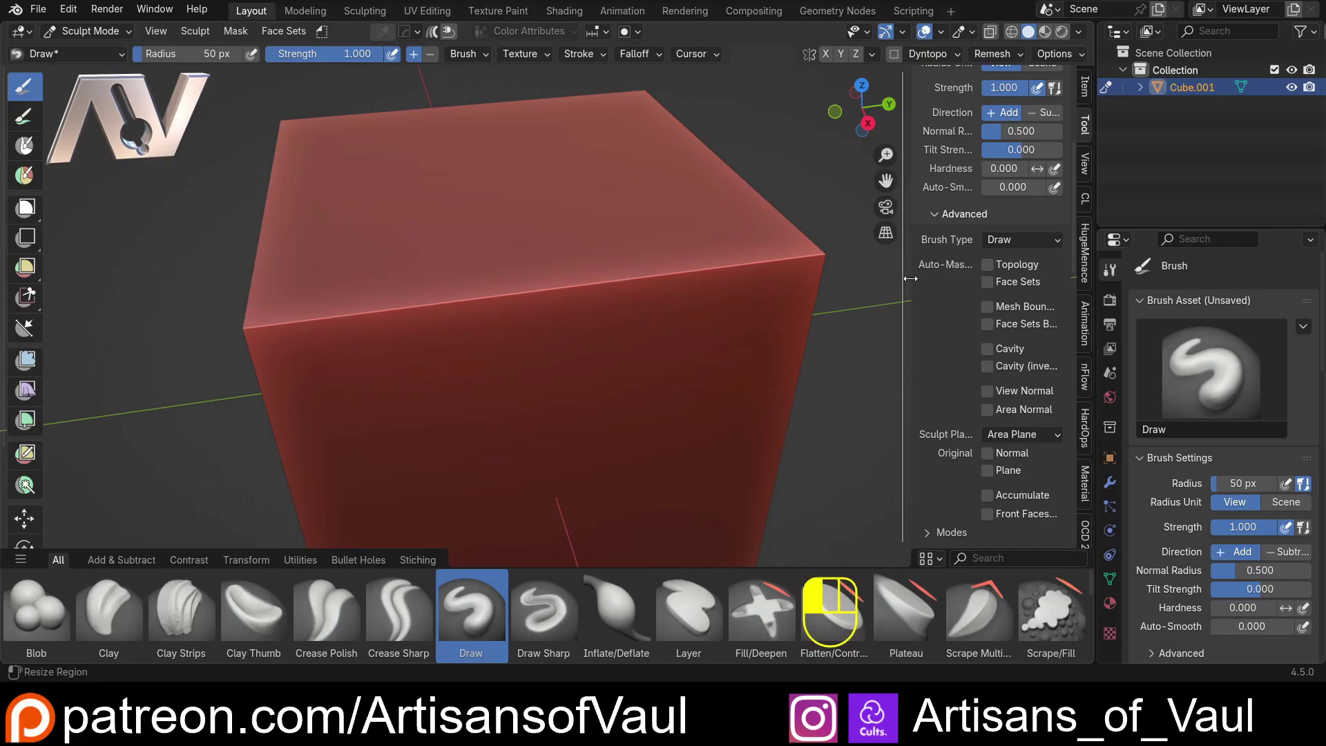
pyautogui.moveTo(903, 276); pyautogui.dragTo(868, 285)
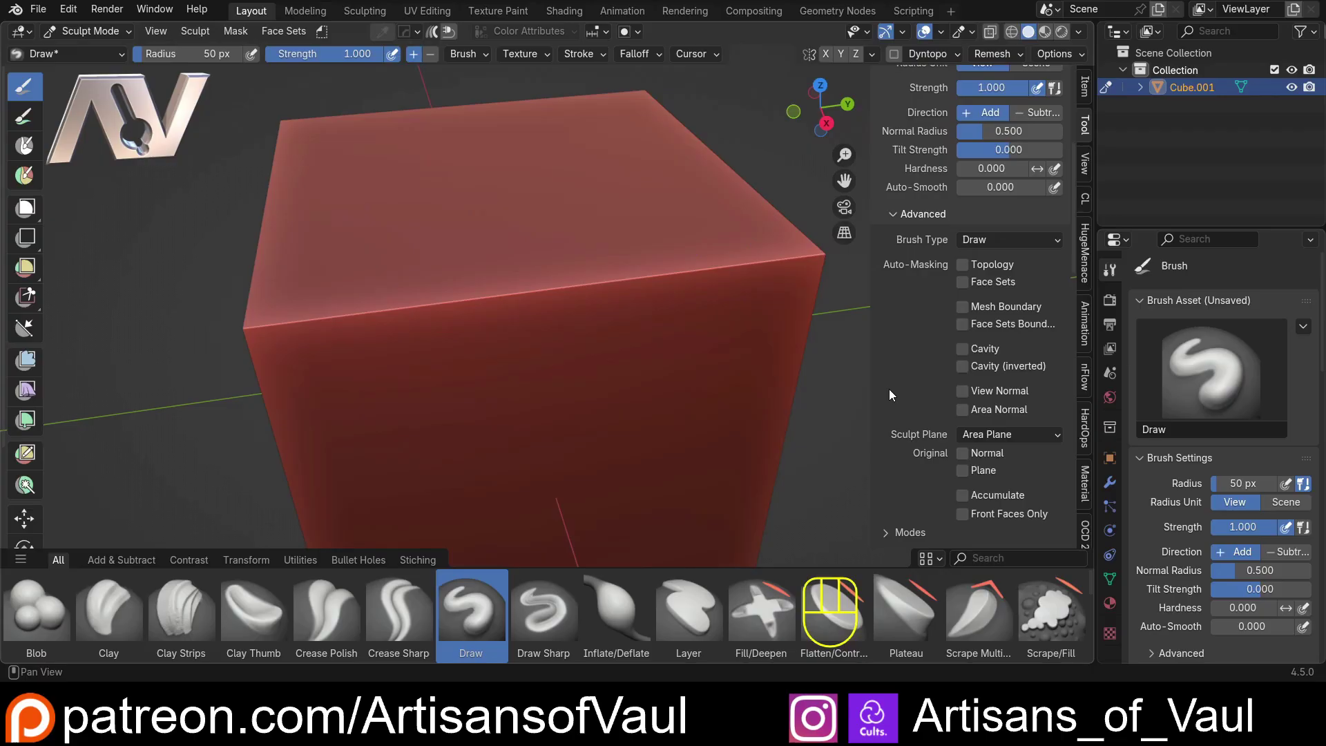
pyautogui.press('n')
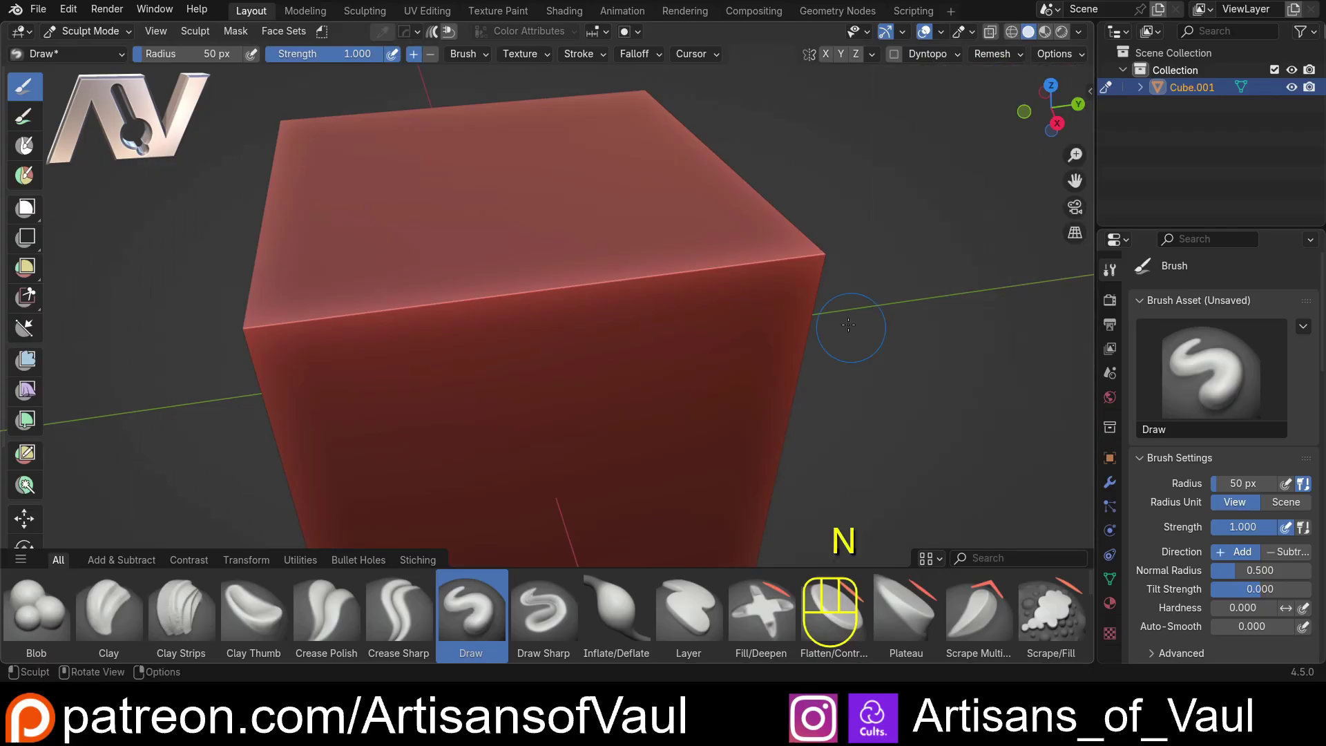
# - Enable Area Normal auto-masking for the sculpting brushes
pyautogui.click(635, 33)
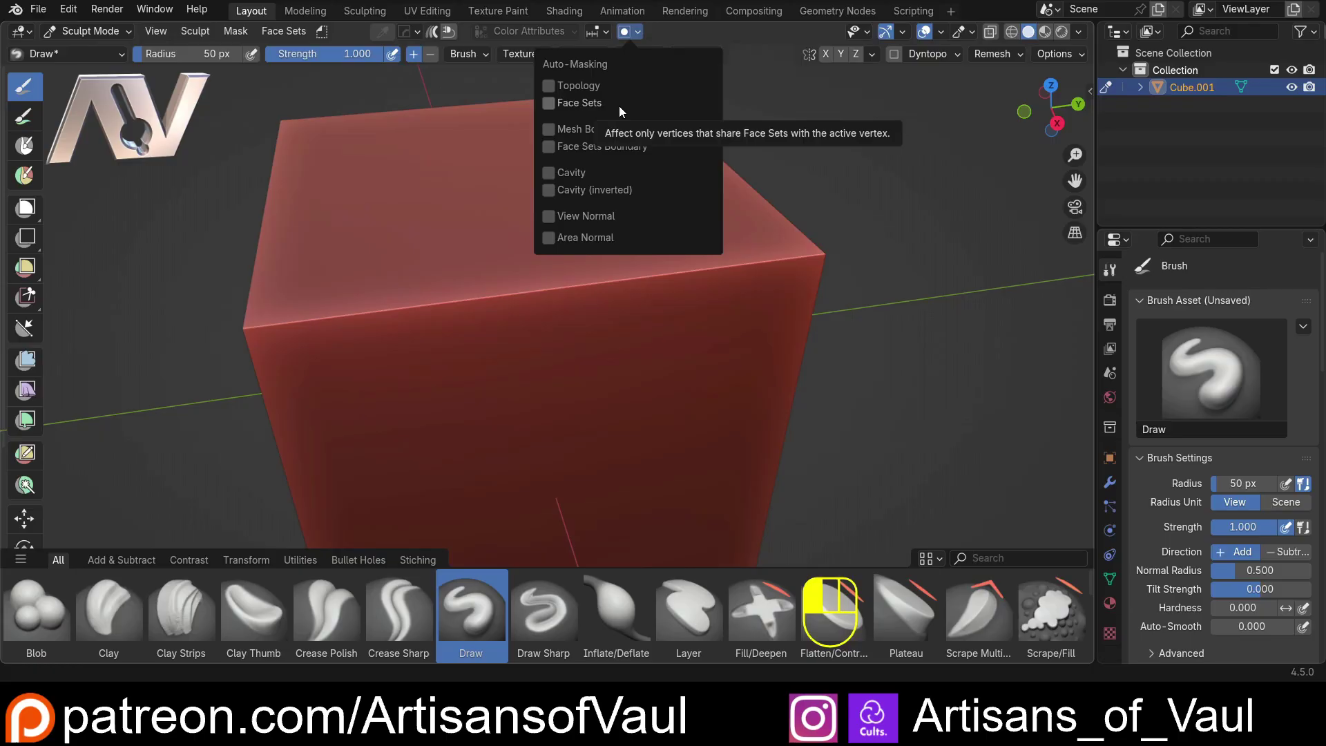
pyautogui.click(548, 238)
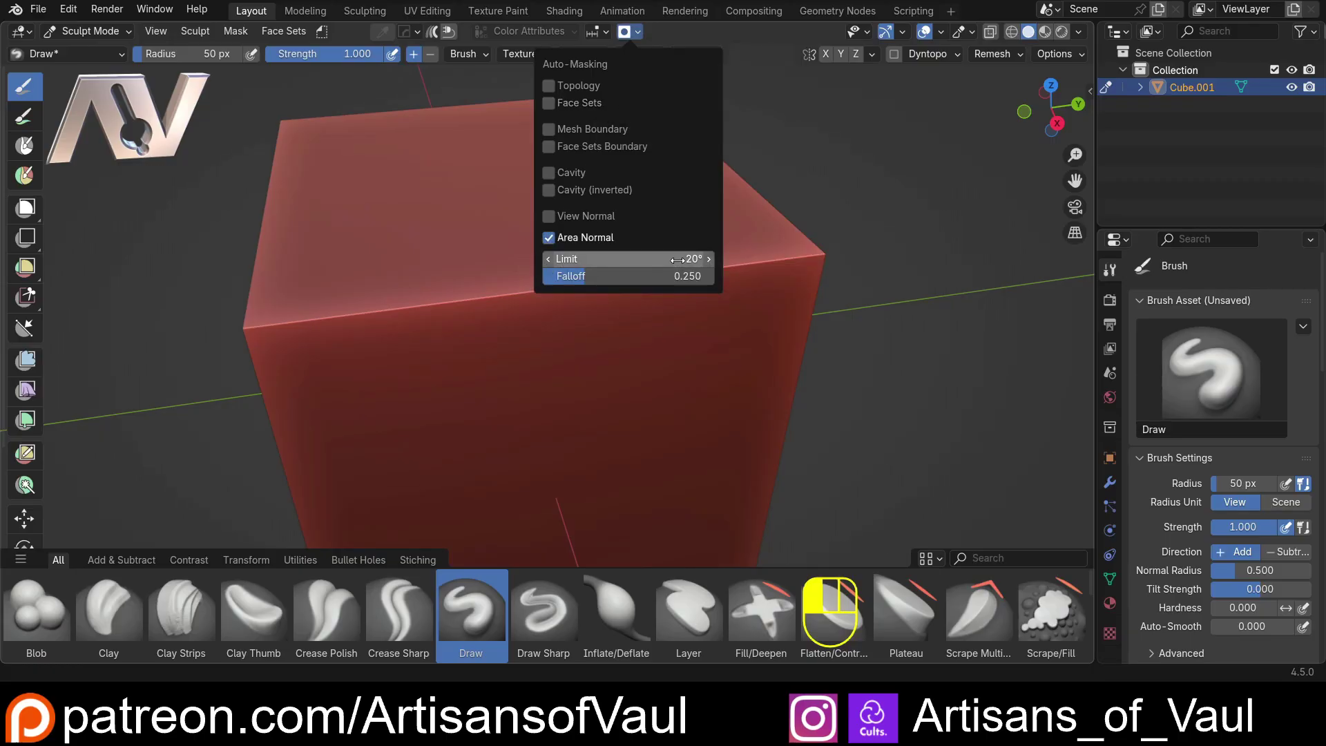
pyautogui.moveTo(425, 262); pyautogui.dragTo(542, 210, button='middle')
pyautogui.keyDown('shift'); pyautogui.moveTo(382, 198); pyautogui.dragTo(590, 266, button='middle'); pyautogui.keyUp('shift')
pyautogui.moveTo(591, 265); pyautogui.dragTo(592, 303, button='middle')
# - Sculpt two parallel Draw strokes across the top face past its edge and a diagonal one up a side face
pyautogui.moveTo(498, 174); pyautogui.dragTo(772, 234)
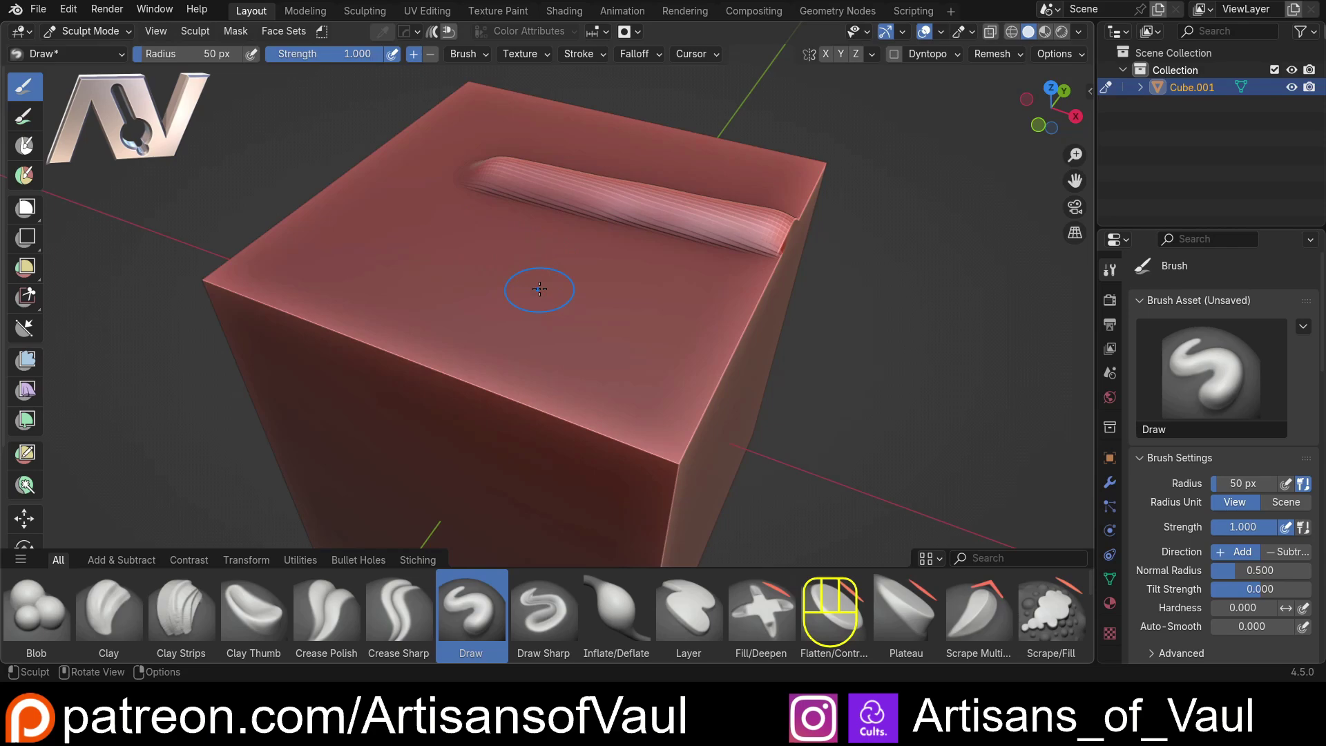
pyautogui.moveTo(446, 224); pyautogui.dragTo(876, 375)
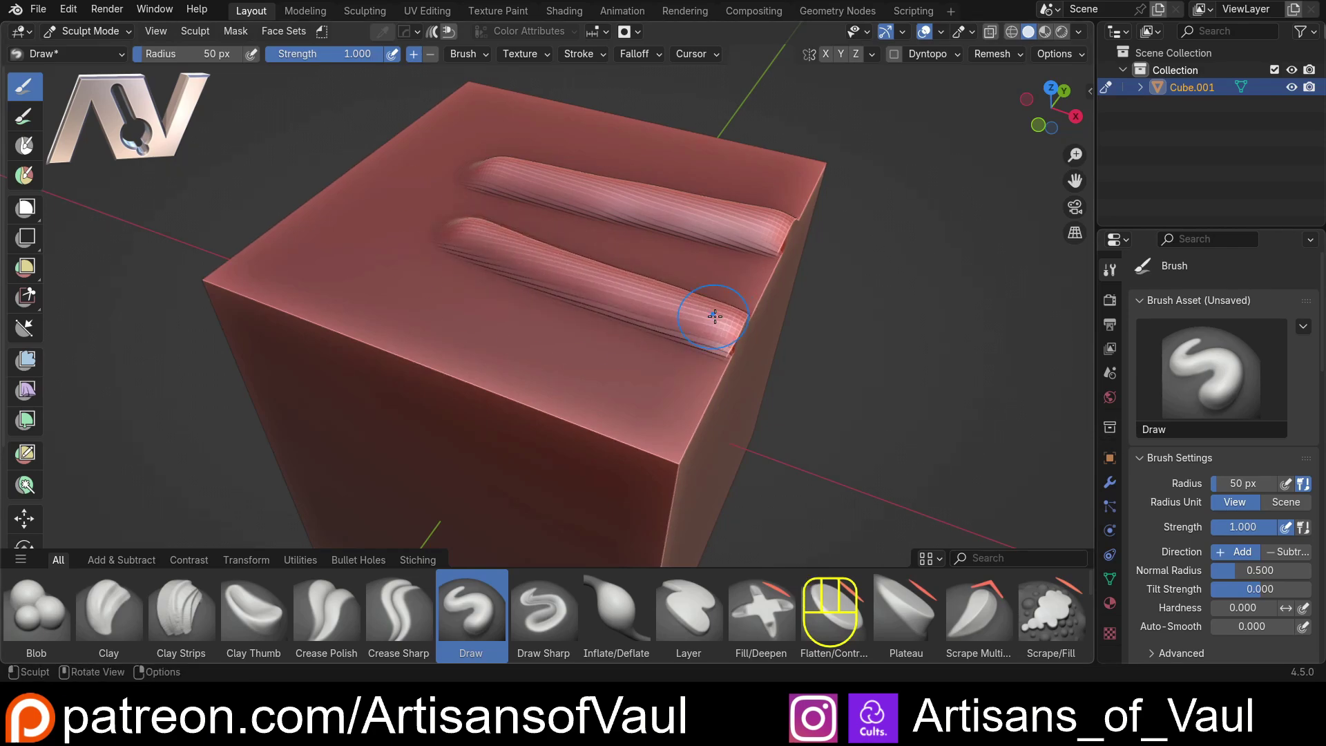
pyautogui.scroll(3, 562, 318)
pyautogui.moveTo(663, 343)
pyautogui.mouseDown(button='middle')
pyautogui.moveTo(642, 303)
pyautogui.moveTo(592, 302)
pyautogui.mouseUp(button='middle')
pyautogui.keyDown('shift'); pyautogui.moveTo(828, 338); pyautogui.dragTo(615, 276, button='middle'); pyautogui.keyUp('shift')
pyautogui.moveTo(784, 452); pyautogui.dragTo(701, 303)
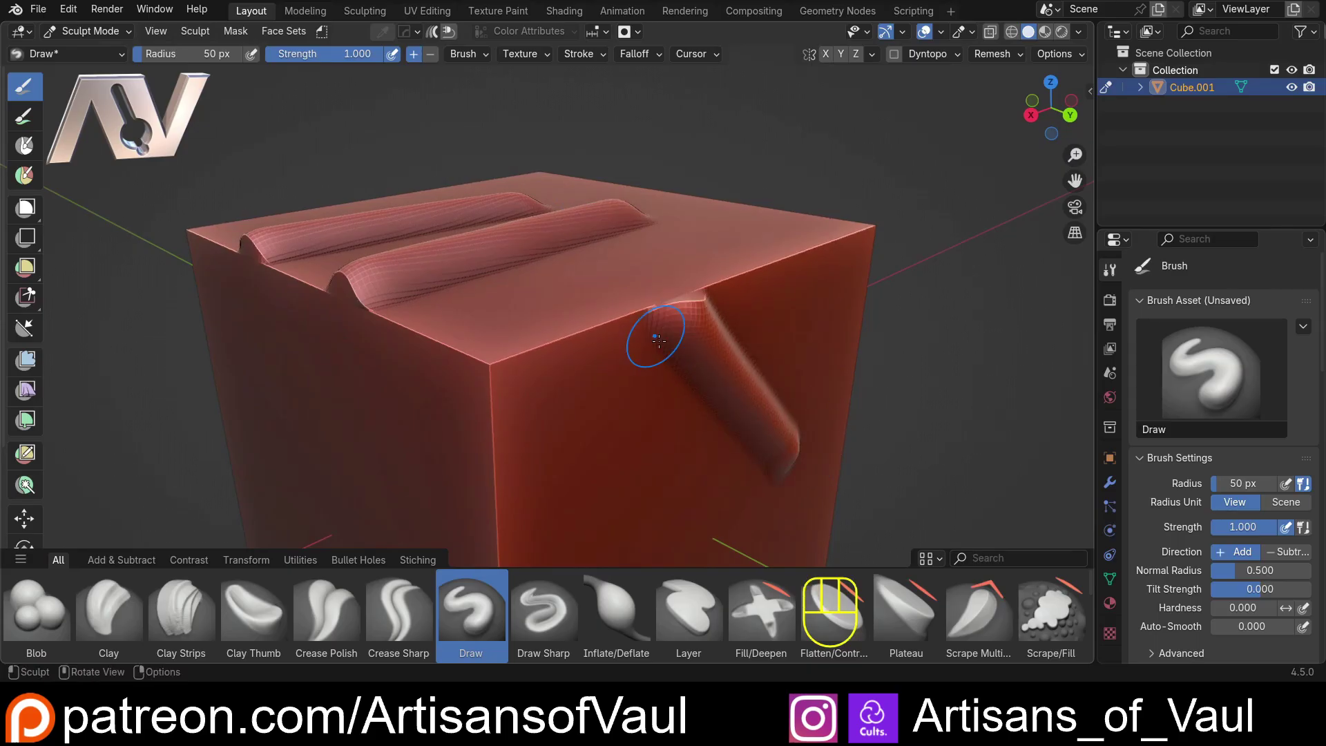
pyautogui.moveTo(645, 369)
pyautogui.mouseDown(button='middle')
pyautogui.moveTo(675, 415)
pyautogui.moveTo(676, 388)
pyautogui.moveTo(542, 311)
pyautogui.moveTo(552, 340)
pyautogui.mouseUp(button='middle')
# - Smooth down the diagonal raised stroke on the side face with the Smooth brush
pyautogui.scroll(-1, 676, 389)
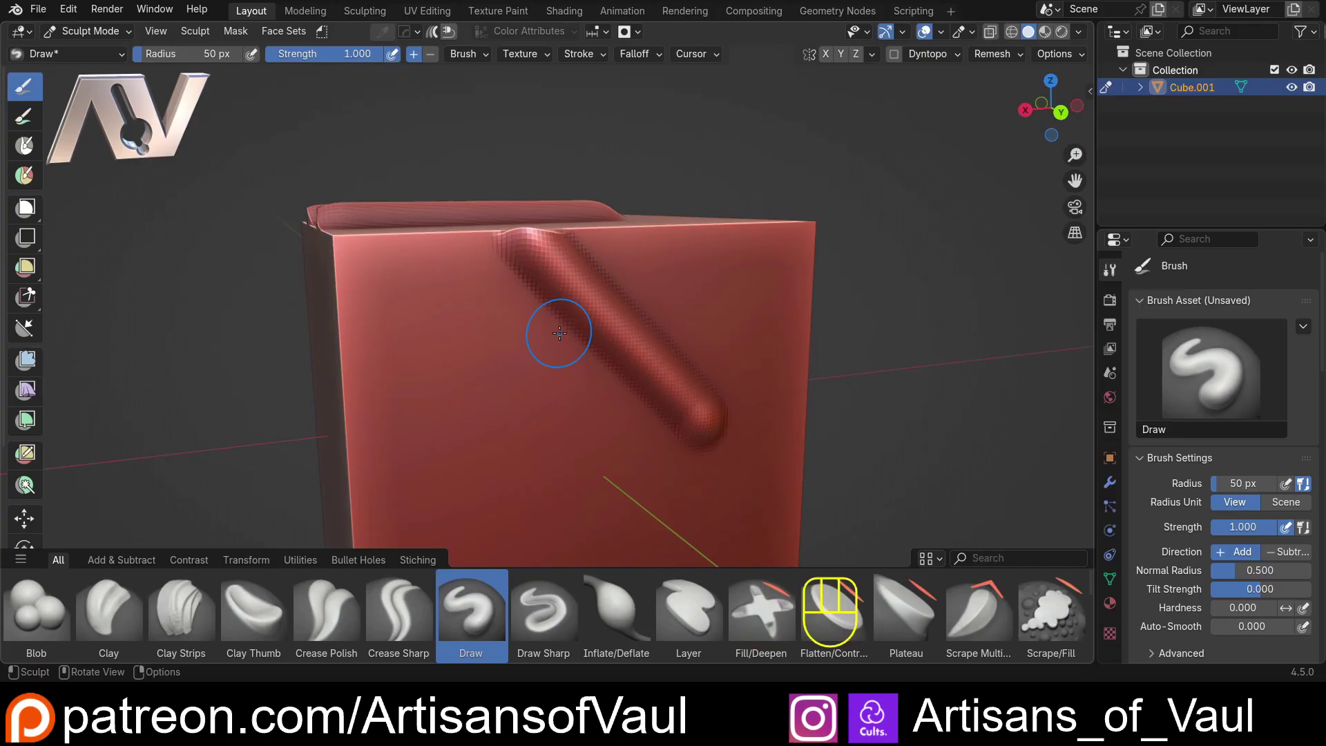
pyautogui.scroll(-2, 192, 618)
pyautogui.click(48, 624)
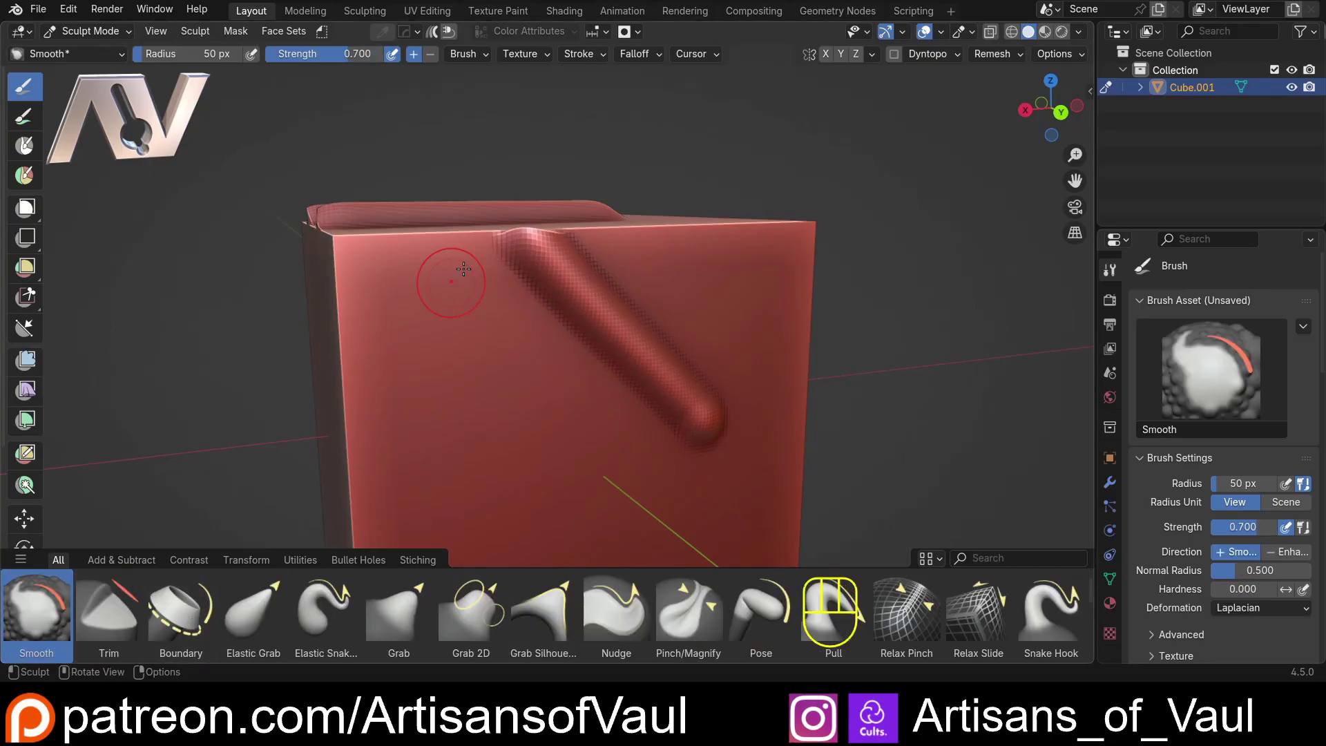
pyautogui.click(625, 31)
pyautogui.moveTo(532, 284)
pyautogui.mouseDown()
pyautogui.moveTo(553, 290)
pyautogui.moveTo(525, 249)
pyautogui.moveTo(642, 273)
pyautogui.moveTo(688, 323)
pyautogui.moveTo(633, 433)
pyautogui.mouseUp()
pyautogui.moveTo(742, 434); pyautogui.dragTo(742, 432)
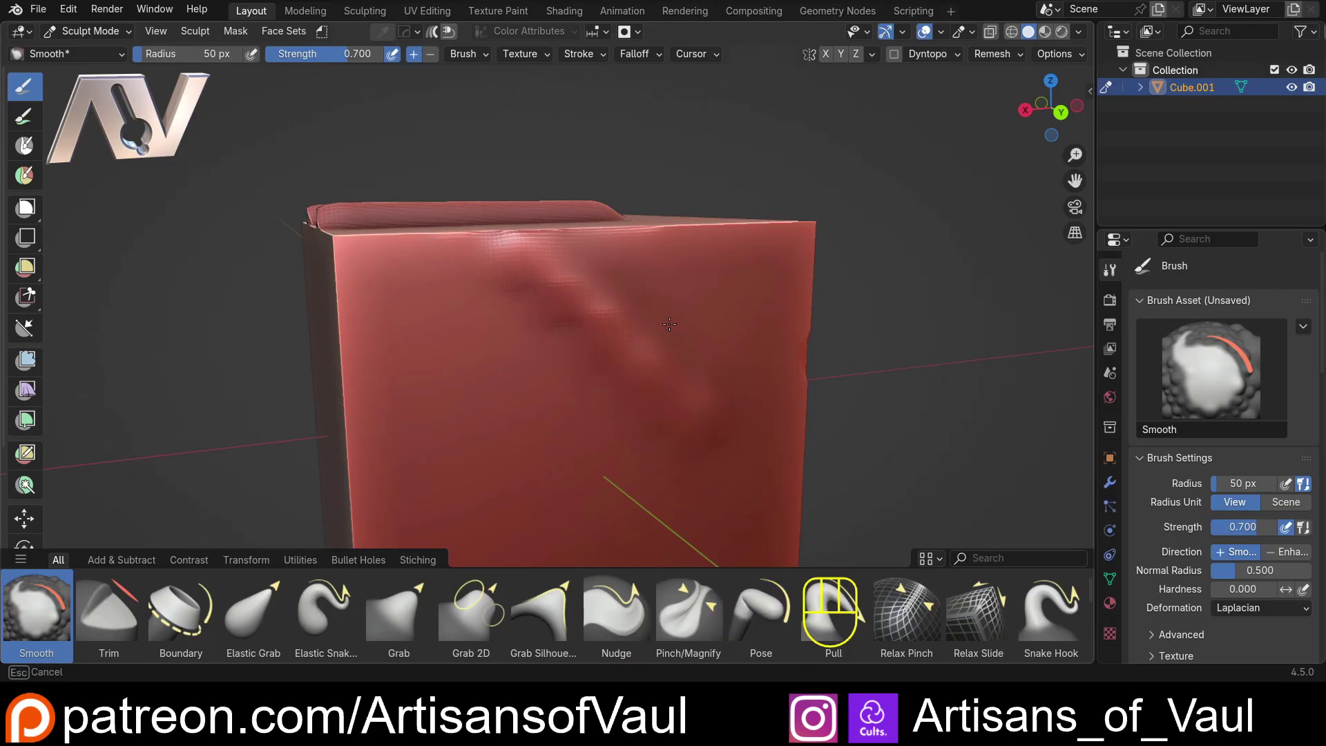
pyautogui.moveTo(594, 253)
pyautogui.mouseDown()
pyautogui.moveTo(386, 247)
pyautogui.moveTo(355, 283)
pyautogui.mouseUp()
# - Flatten the remaining bumps on the smoothed side face with the Plateau brush
pyautogui.scroll(3, 826, 610)
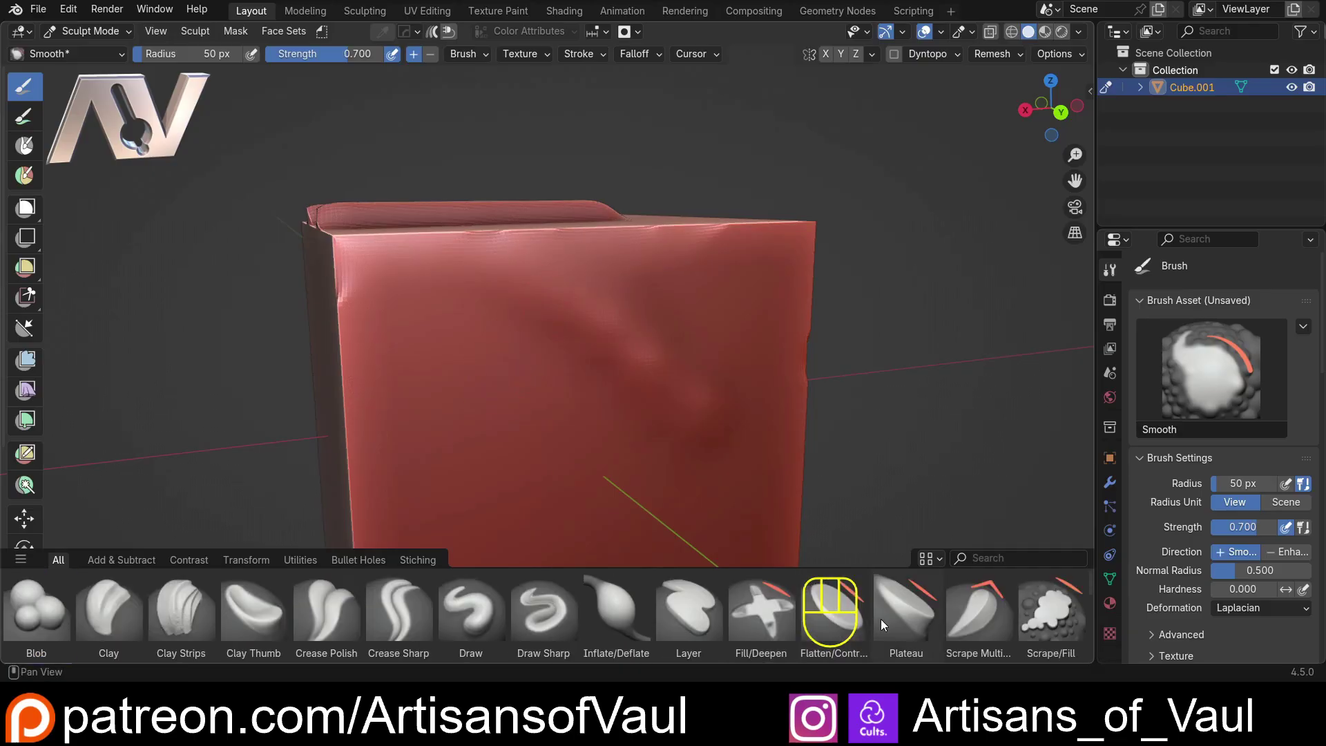
pyautogui.click(905, 613)
pyautogui.moveTo(539, 319)
pyautogui.mouseDown()
pyautogui.moveTo(718, 317)
pyautogui.moveTo(707, 403)
pyautogui.mouseUp()
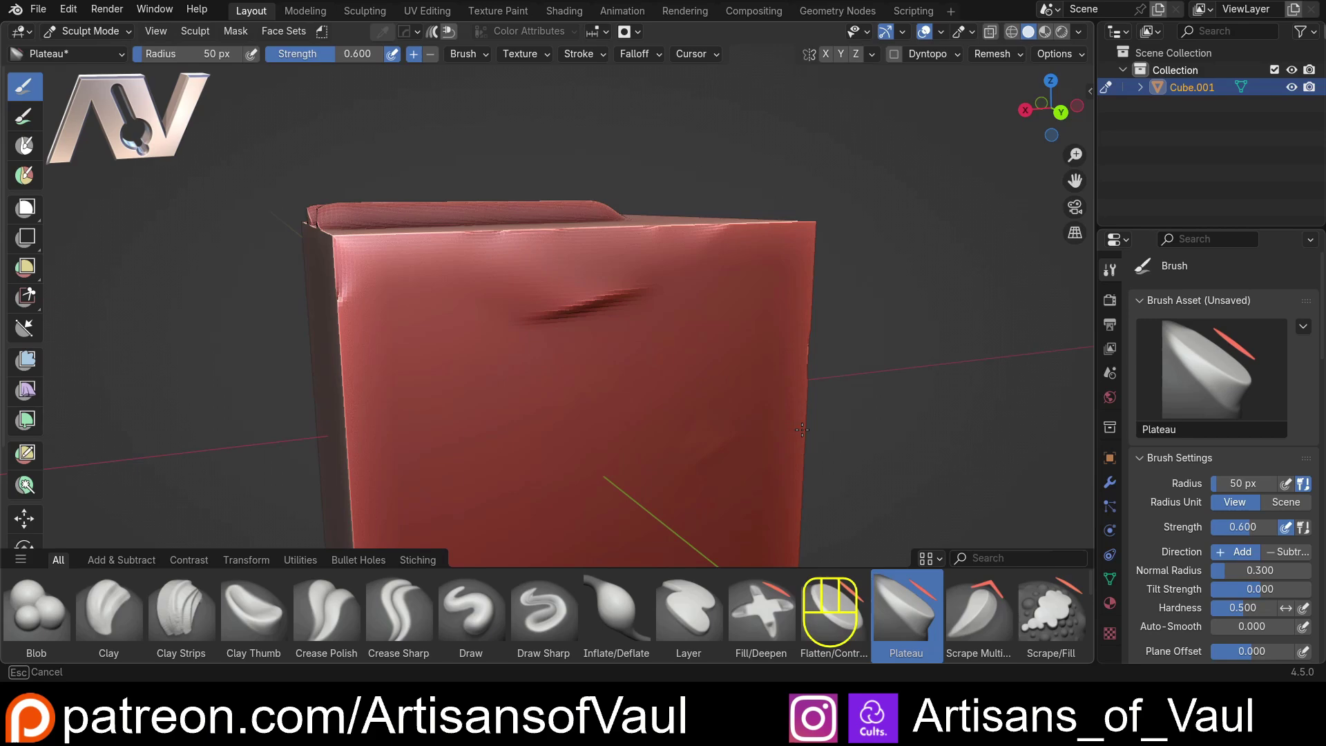
pyautogui.moveTo(647, 392)
pyautogui.mouseDown()
pyautogui.moveTo(587, 304)
pyautogui.moveTo(525, 259)
pyautogui.moveTo(394, 239)
pyautogui.moveTo(697, 232)
pyautogui.moveTo(591, 236)
pyautogui.mouseUp()
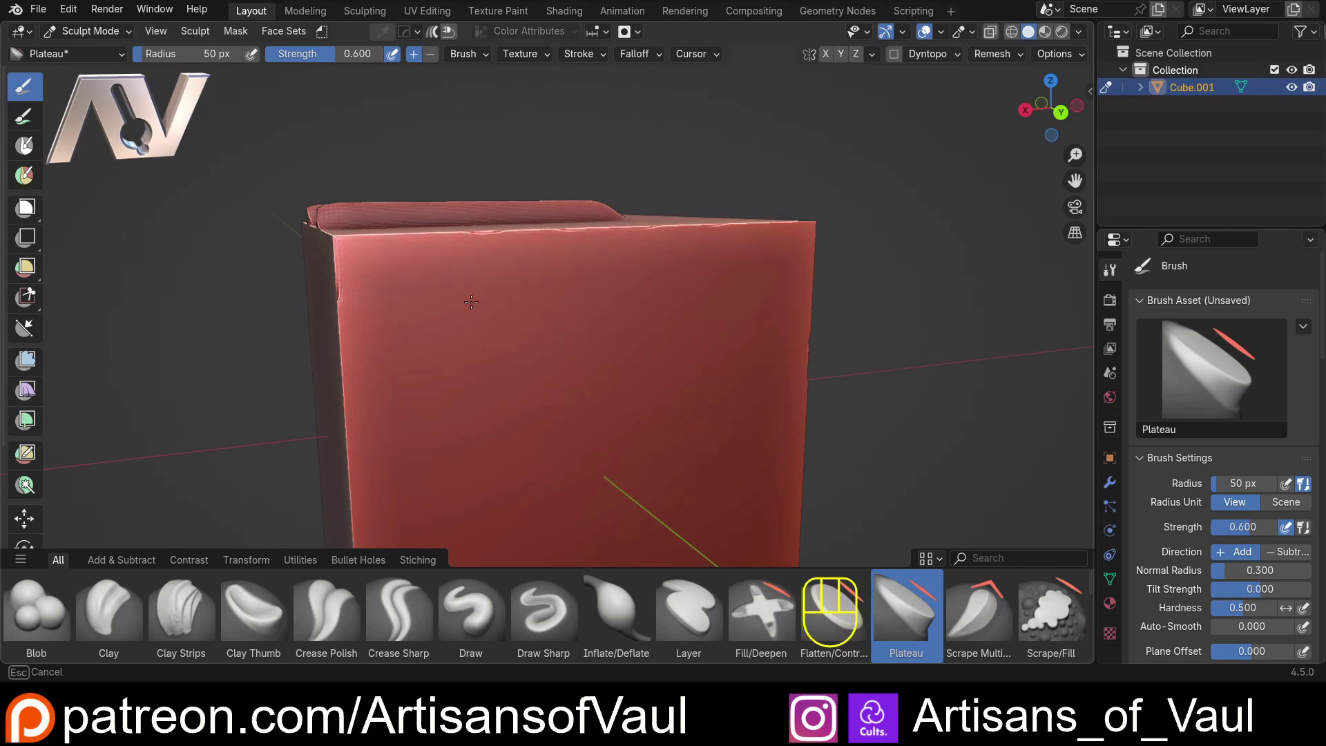
# - Flatten the raised strokes on the cube's top face with the Plateau brush and smooth the rough spots along its edge
pyautogui.moveTo(384, 283); pyautogui.dragTo(454, 279)
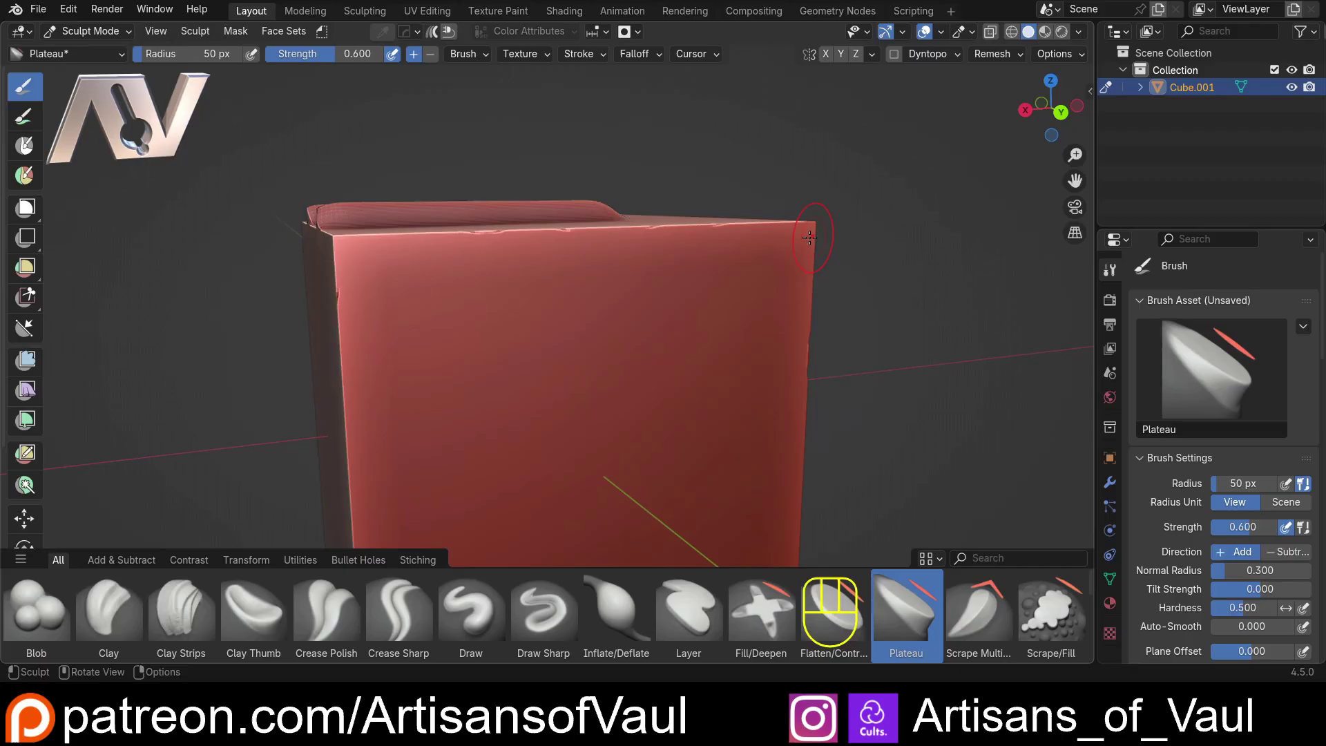
pyautogui.moveTo(809, 236); pyautogui.dragTo(622, 334, button='middle')
pyautogui.moveTo(621, 334)
pyautogui.mouseDown()
pyautogui.moveTo(511, 289)
pyautogui.moveTo(635, 220)
pyautogui.moveTo(622, 207)
pyautogui.moveTo(469, 331)
pyautogui.moveTo(498, 399)
pyautogui.moveTo(415, 376)
pyautogui.moveTo(456, 301)
pyautogui.mouseUp()
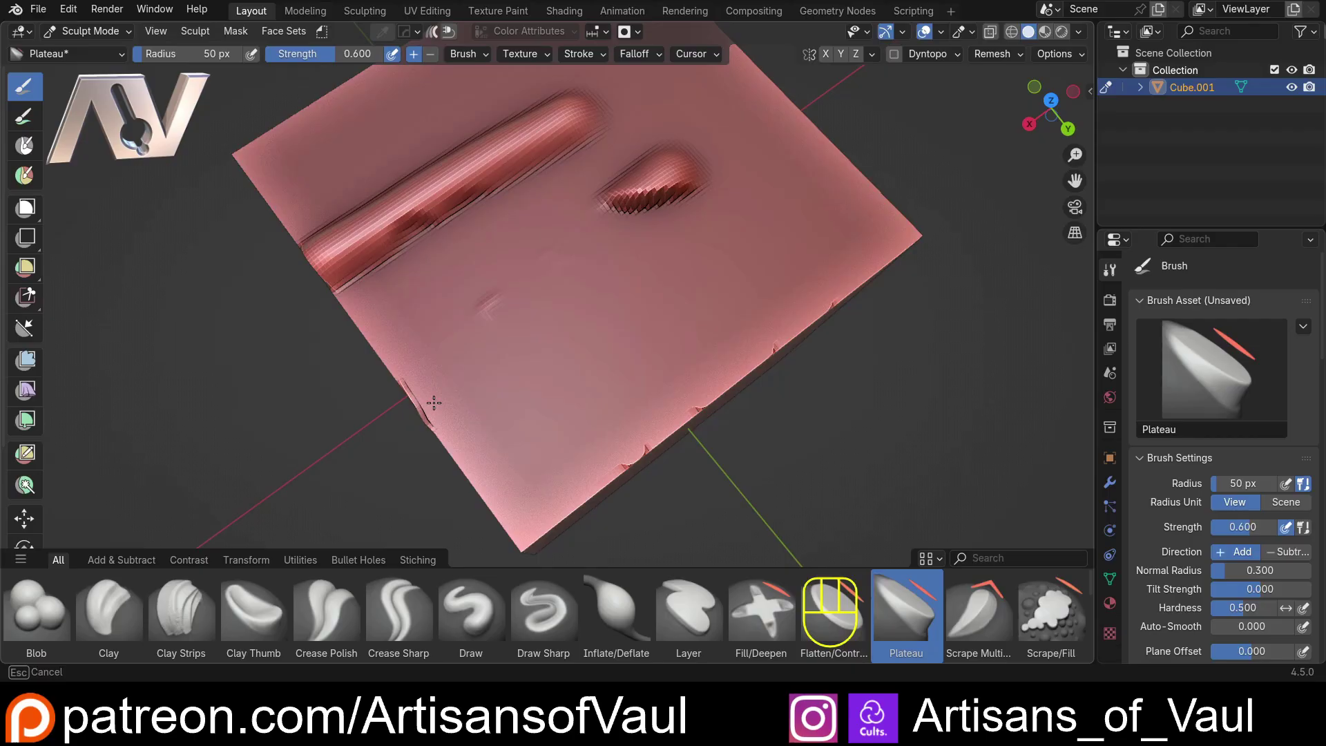
pyautogui.moveTo(715, 169); pyautogui.dragTo(593, 192)
pyautogui.keyDown('shift'); pyautogui.moveTo(632, 168); pyautogui.dragTo(678, 238, button='middle'); pyautogui.keyUp('shift')
pyautogui.moveTo(601, 221)
pyautogui.mouseDown()
pyautogui.moveTo(465, 226)
pyautogui.moveTo(459, 192)
pyautogui.mouseUp()
pyautogui.moveTo(377, 279)
pyautogui.mouseDown()
pyautogui.moveTo(377, 314)
pyautogui.moveTo(403, 338)
pyautogui.mouseUp()
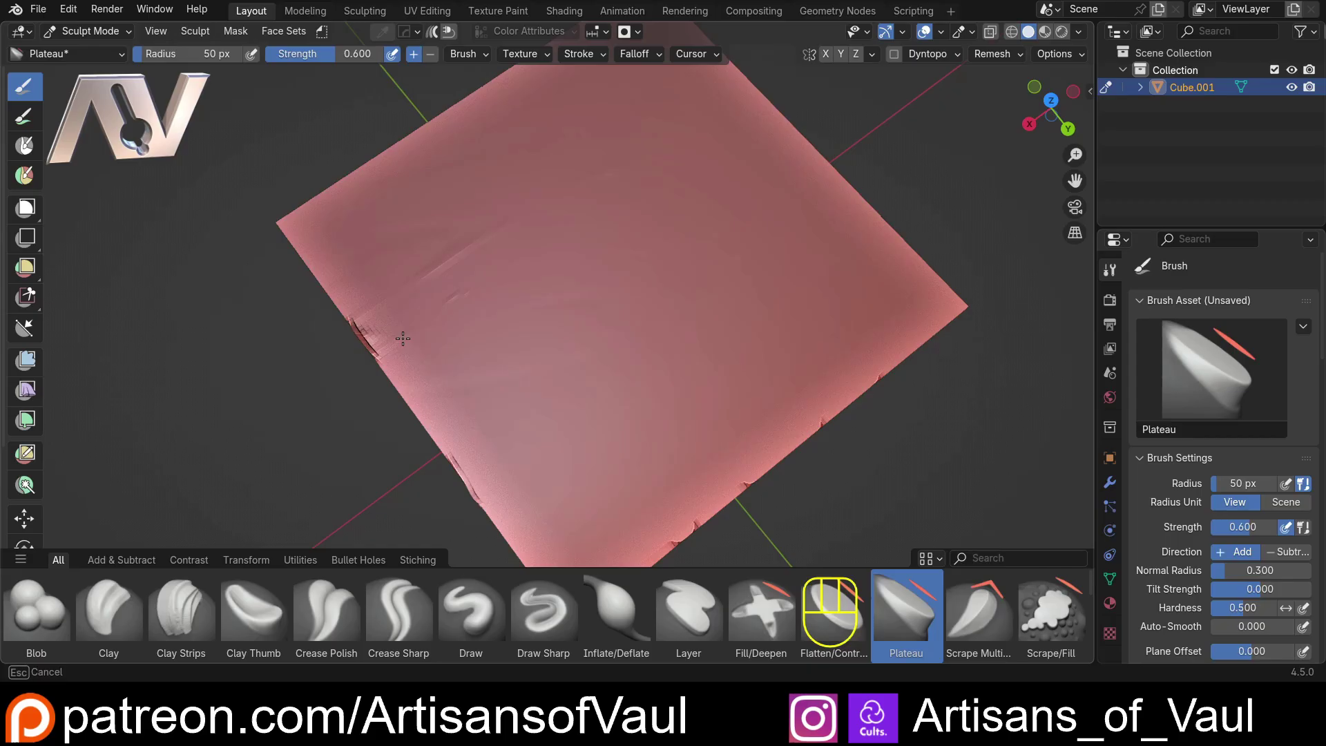
pyautogui.press('shift')
pyautogui.moveTo(684, 448); pyautogui.dragTo(688, 450)
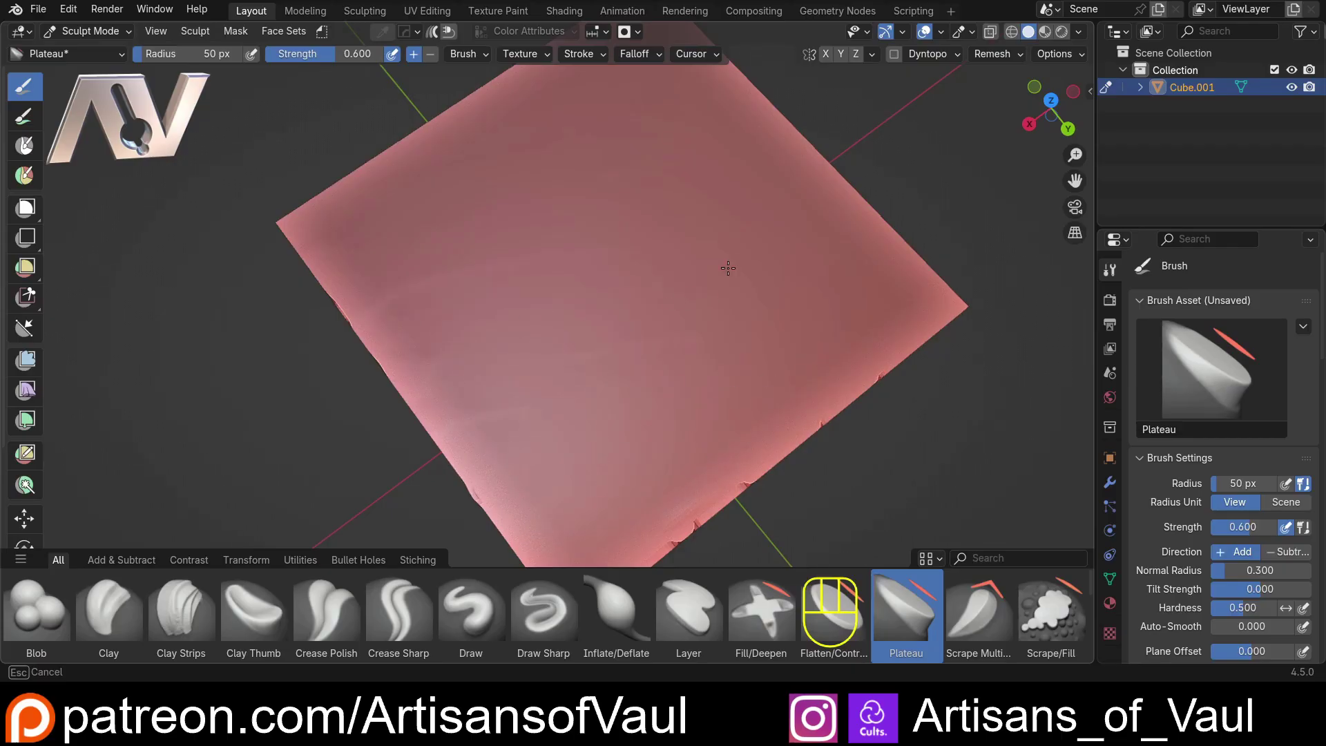
# - Examine the cube's flattened top face and its edges from several sides
pyautogui.scroll(-5, 666, 296)
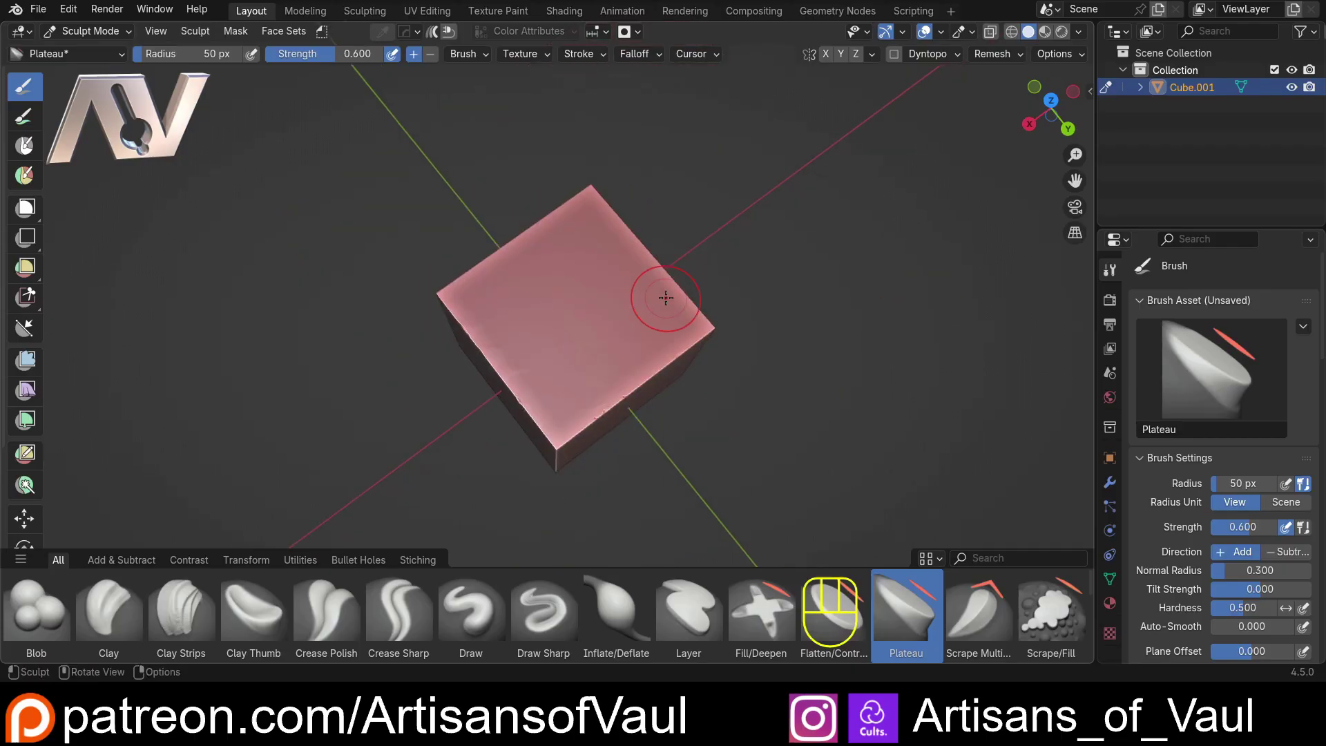
pyautogui.moveTo(666, 297); pyautogui.dragTo(517, 315, button='middle')
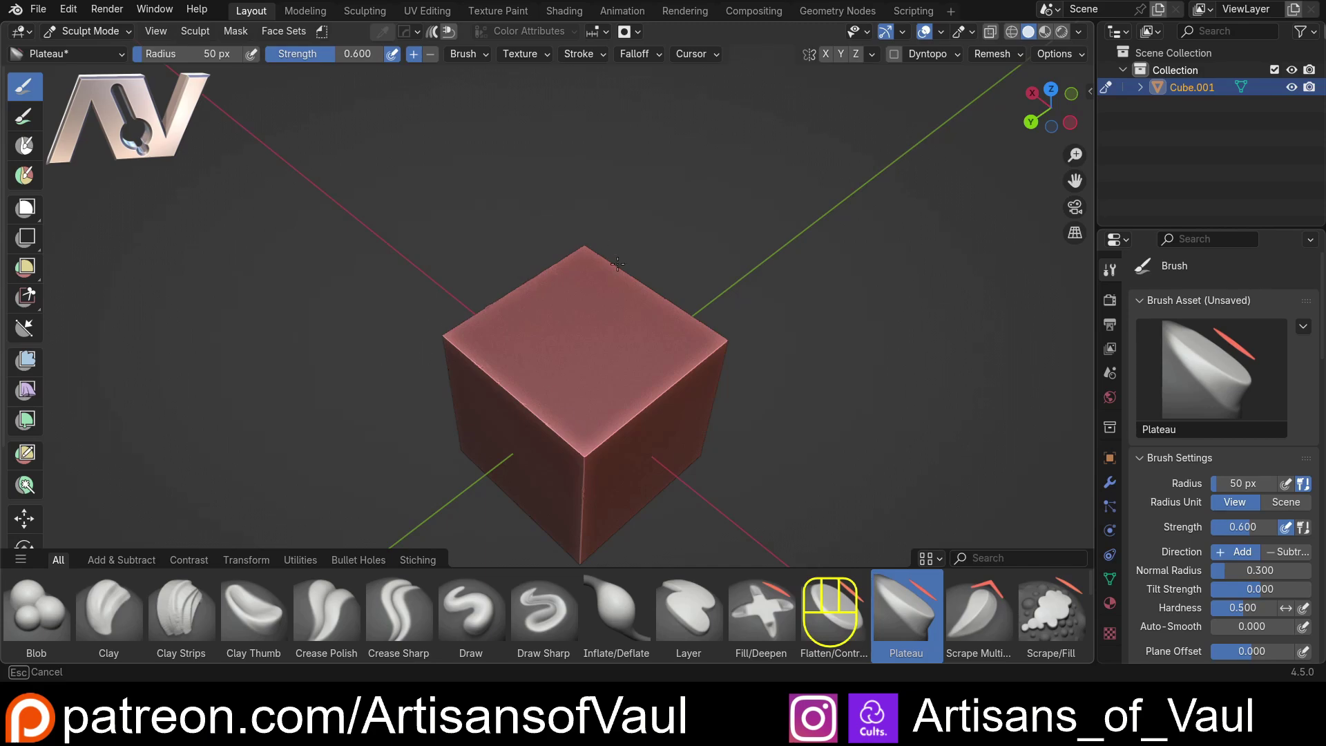
pyautogui.scroll(4, 441, 304)
pyautogui.moveTo(441, 304); pyautogui.dragTo(499, 275, button='middle')
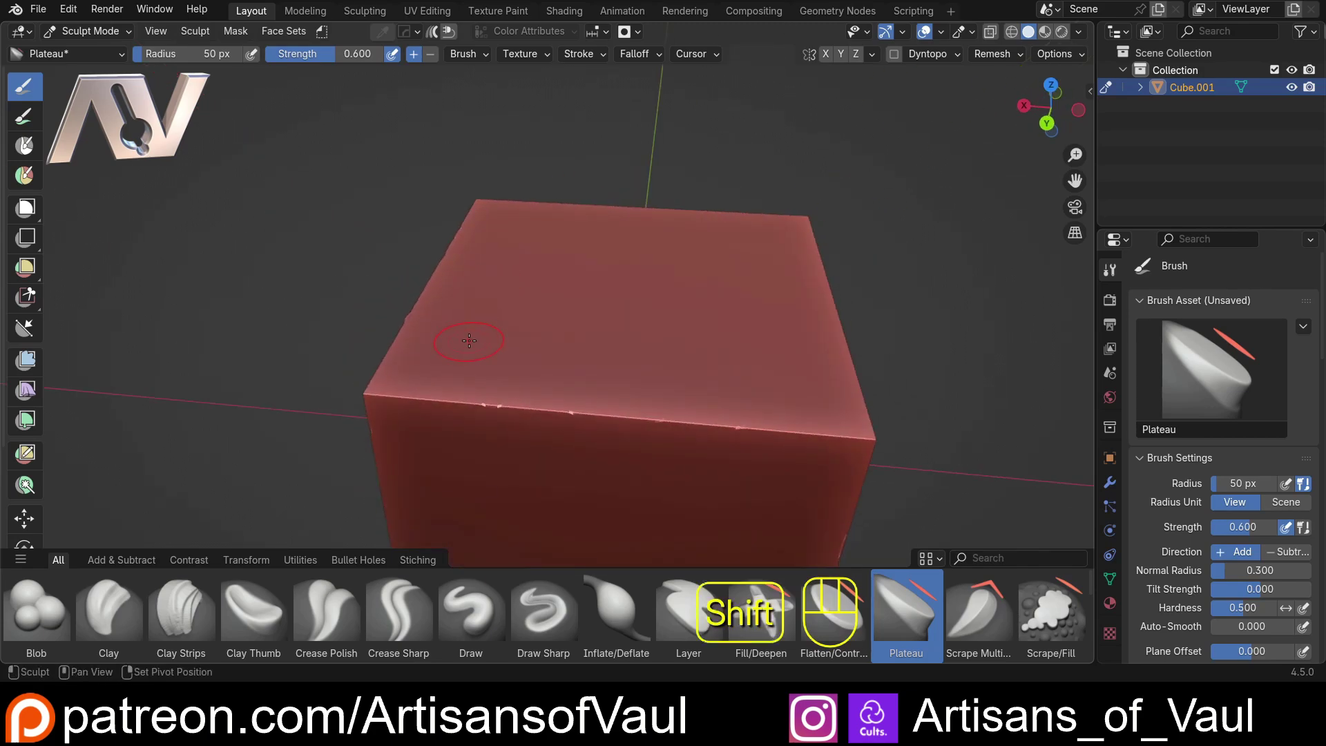
pyautogui.keyDown('shift'); pyautogui.moveTo(467, 340); pyautogui.dragTo(440, 285, button='middle'); pyautogui.keyUp('shift')
pyautogui.scroll(-1, 555, 429)
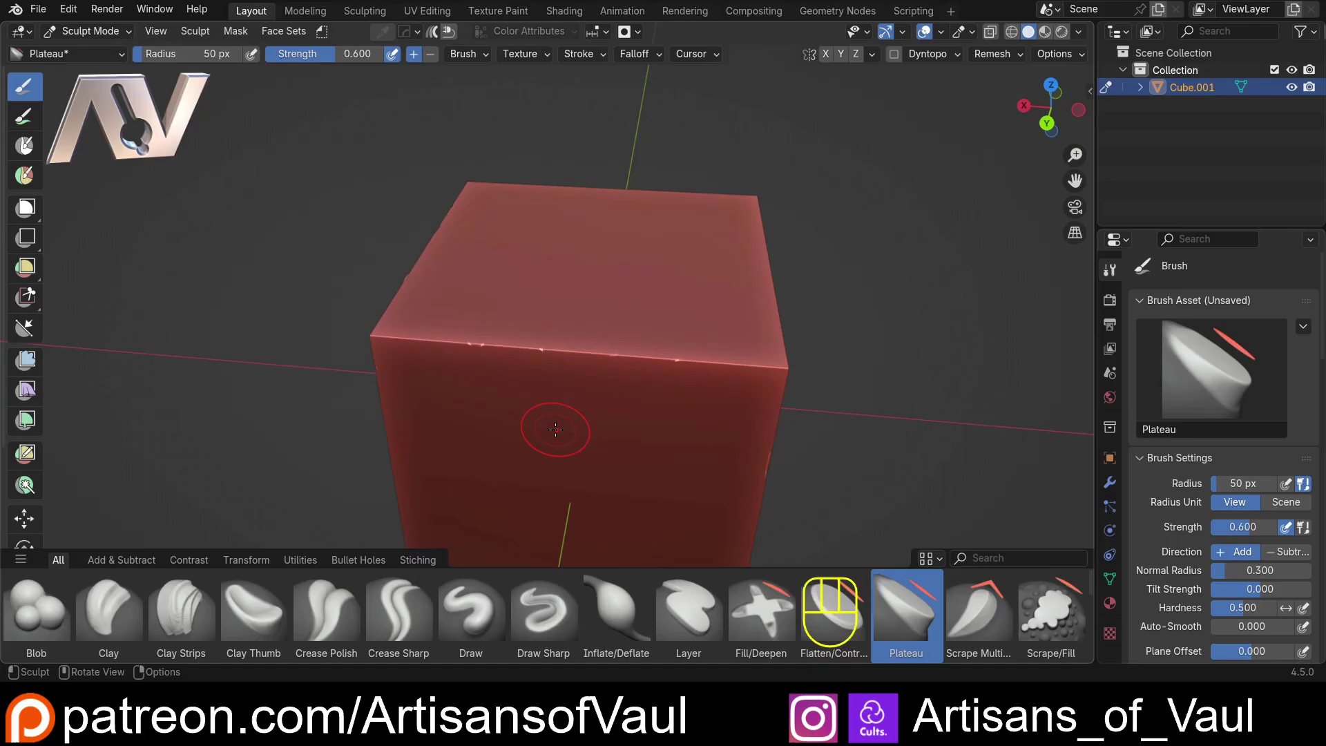
pyautogui.moveTo(443, 499); pyautogui.dragTo(423, 476, button='middle')
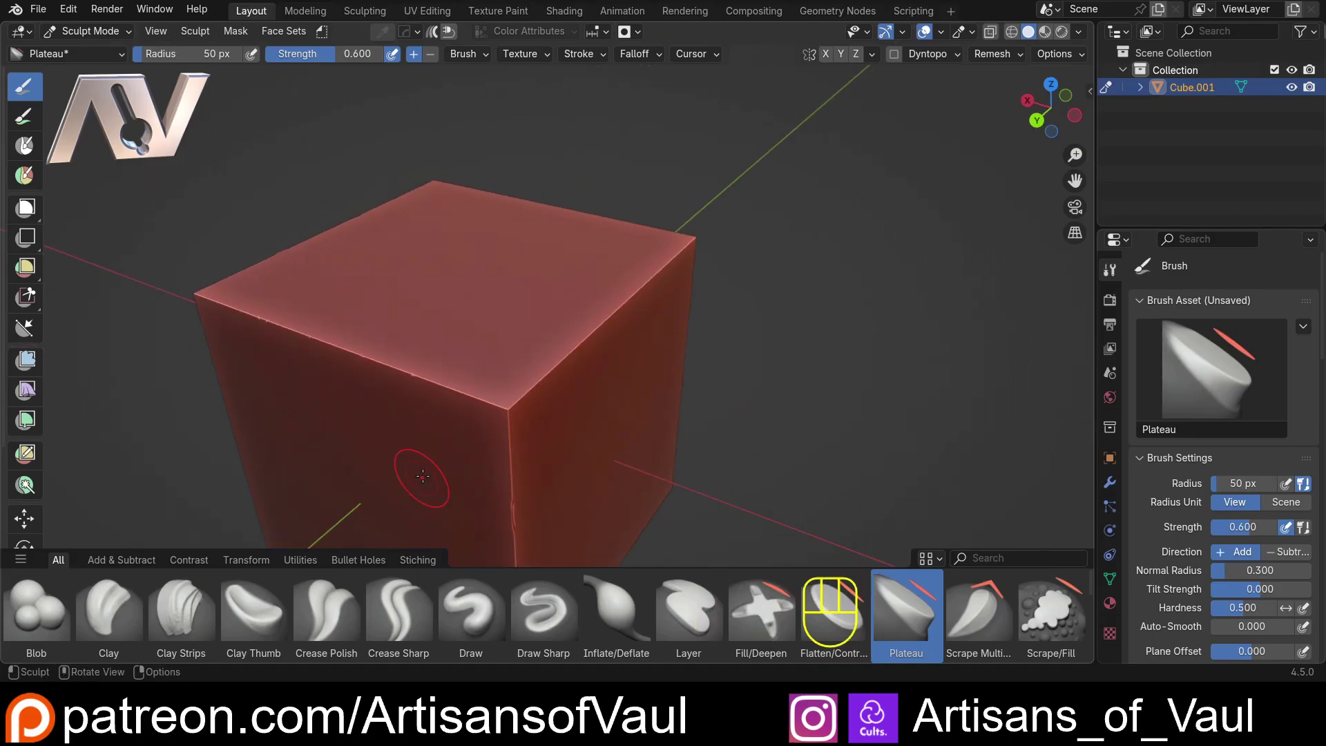
# - Try the Stitch Single brush with a stitch line across the top face to its edge, and undo it
pyautogui.click(421, 562)
pyautogui.click(203, 618)
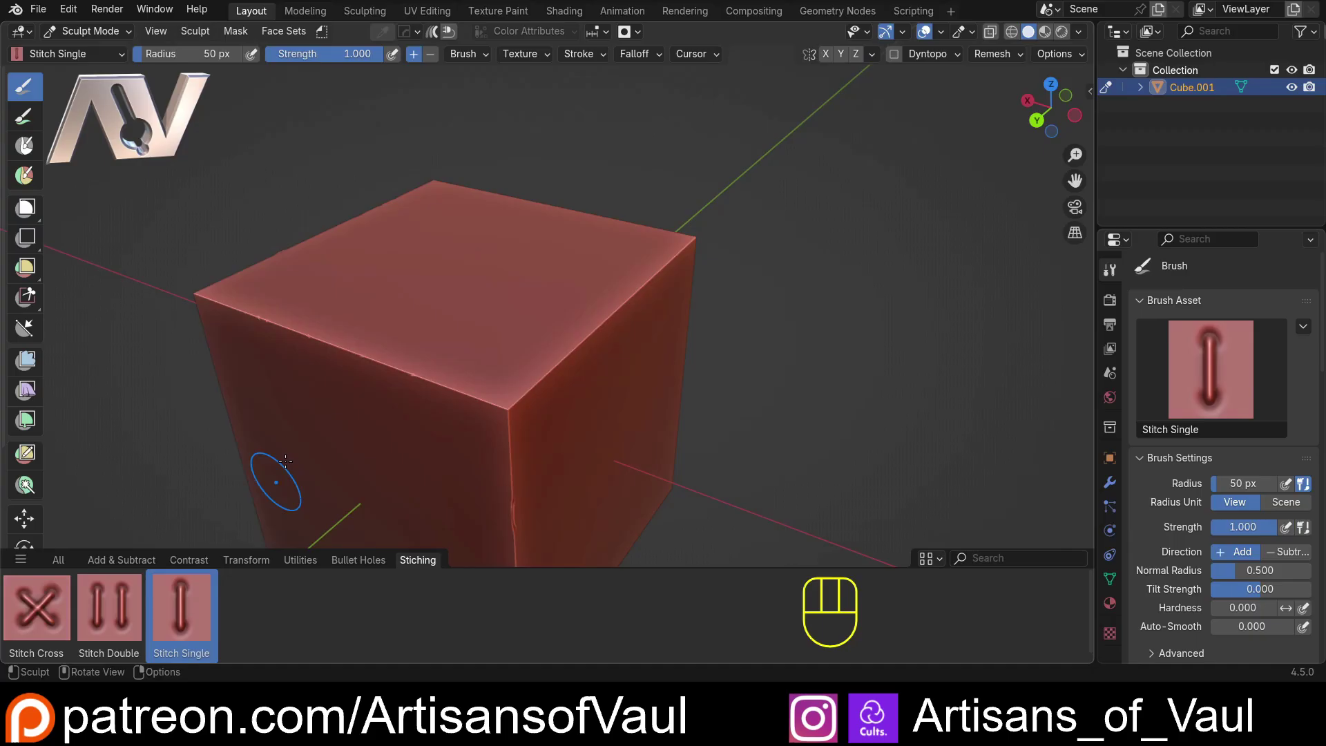
pyautogui.moveTo(348, 281); pyautogui.dragTo(349, 281)
pyautogui.moveTo(634, 269); pyautogui.dragTo(633, 268)
pyautogui.hotkey('ctrl', 'z')
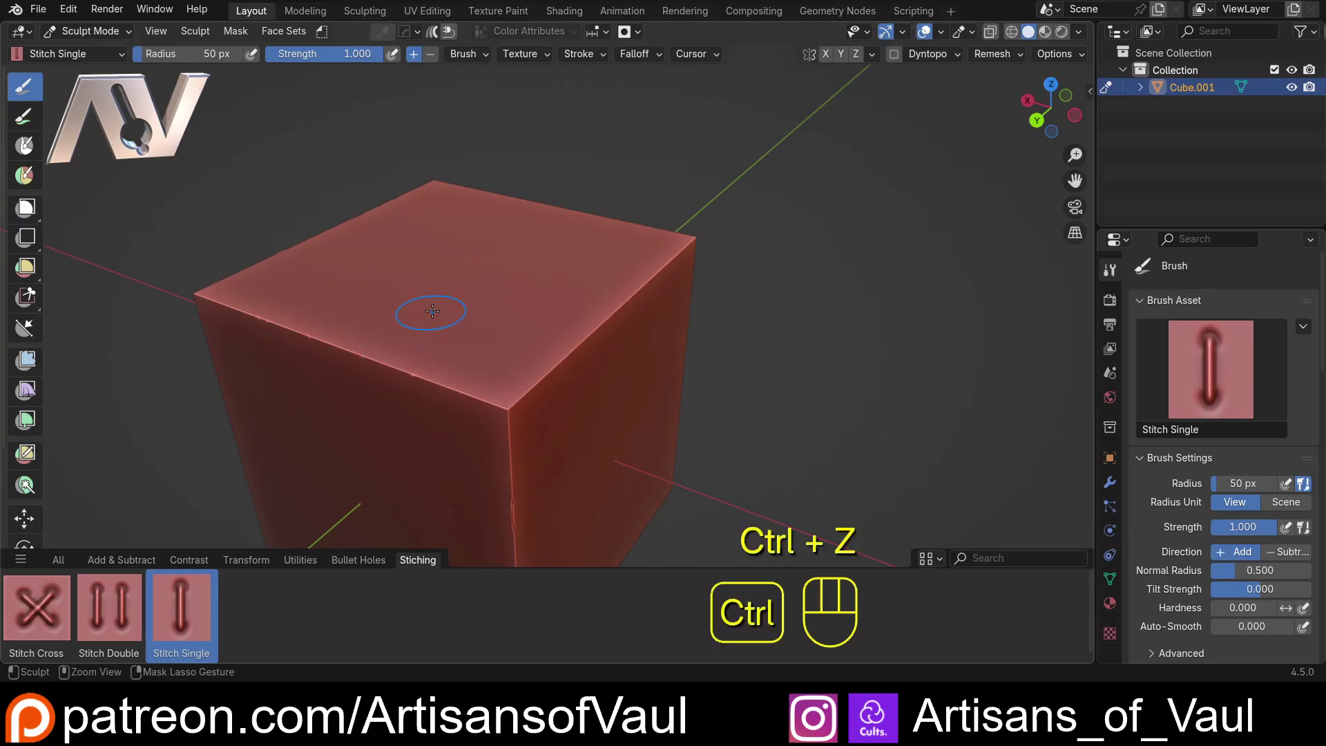
pyautogui.moveTo(423, 305); pyautogui.dragTo(299, 260, button='middle')
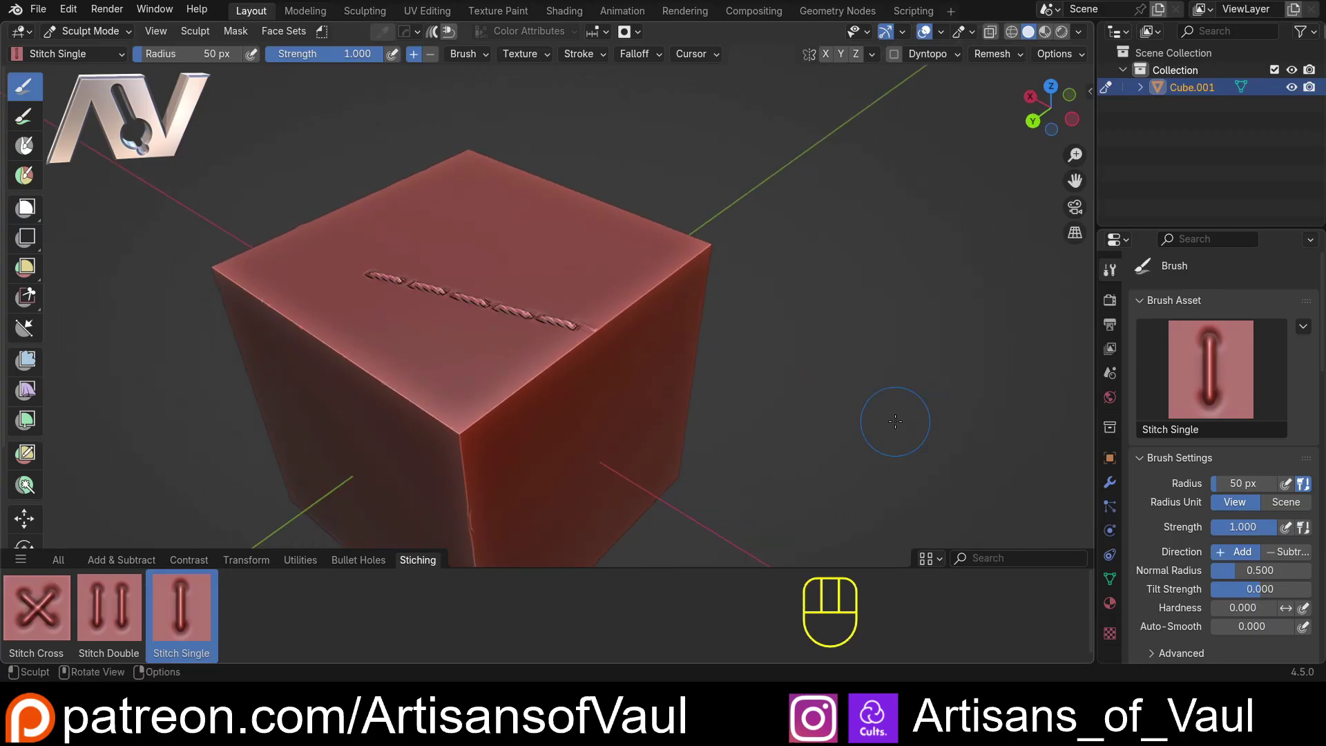
pyautogui.moveTo(538, 404); pyautogui.dragTo(587, 249, button='middle')
pyautogui.hotkey('ctrl', 'z')
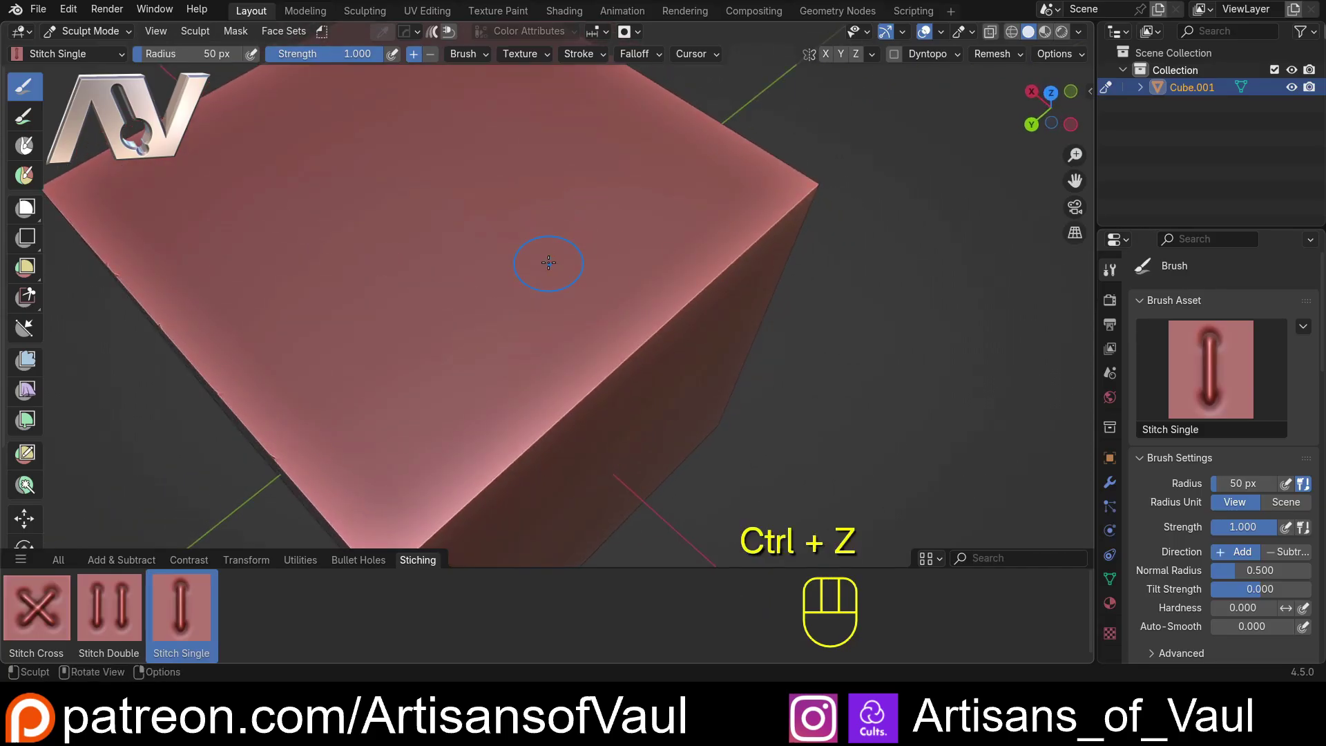
# - Set the voxel size to about 0.008 and voxel-remesh the cube
pyautogui.press('r')
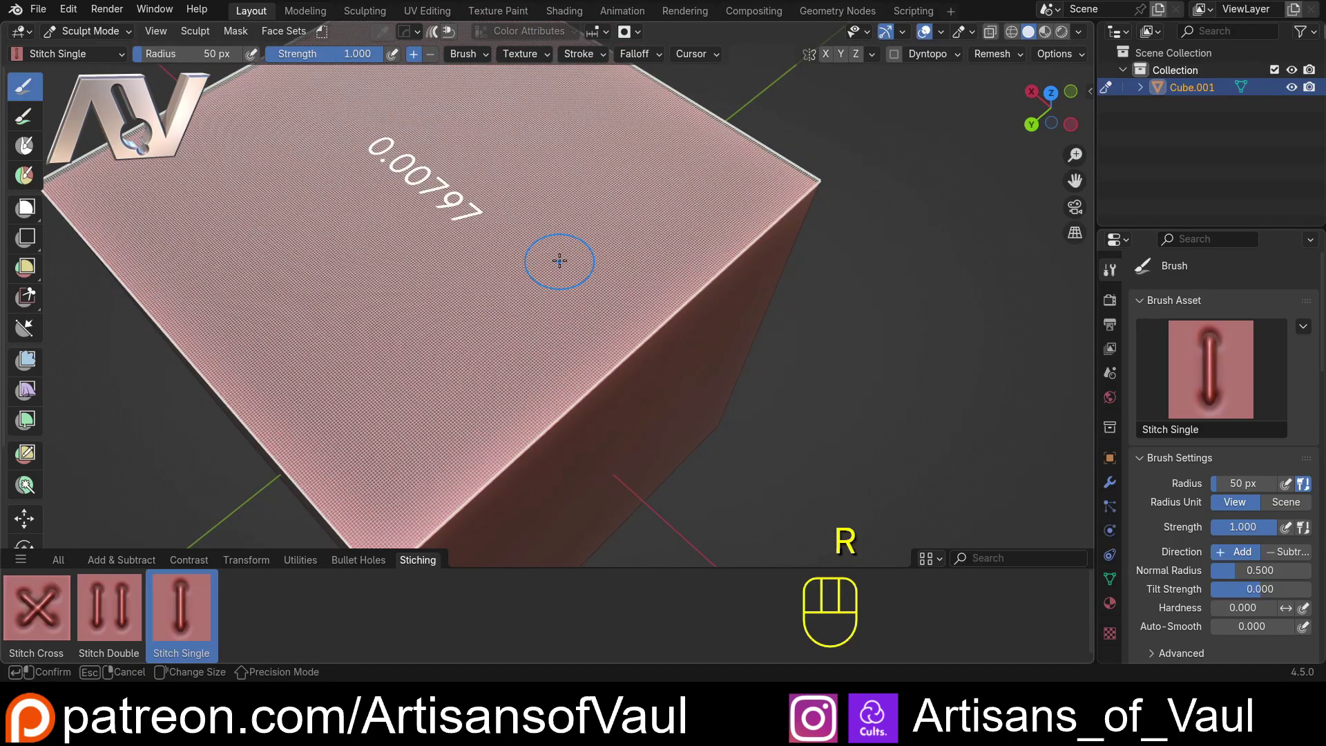
pyautogui.click(562, 261)
pyautogui.hotkey('ctrl', 'r')
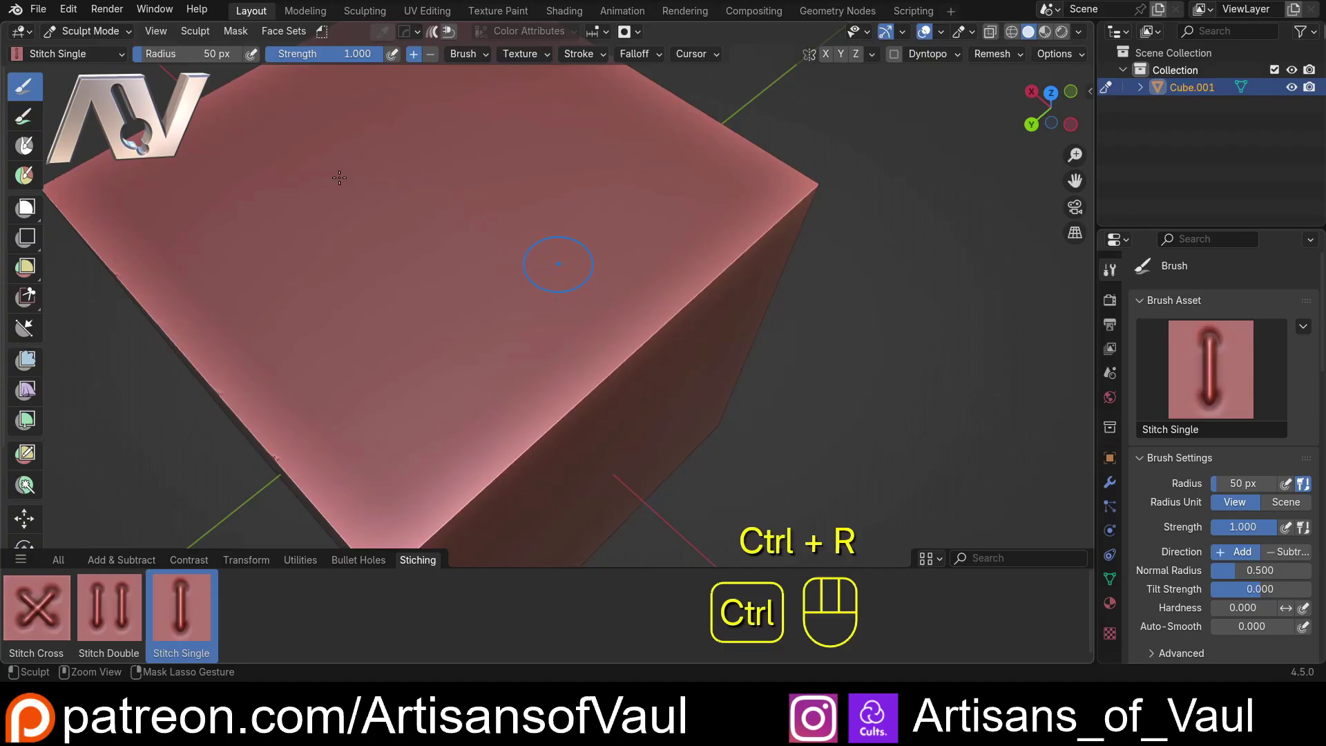
# - Sculpt a Stitch Single line across the remeshed top face up to its edge, and undo it
pyautogui.moveTo(297, 167)
pyautogui.mouseDown()
pyautogui.moveTo(488, 222)
pyautogui.moveTo(680, 308)
pyautogui.mouseUp()
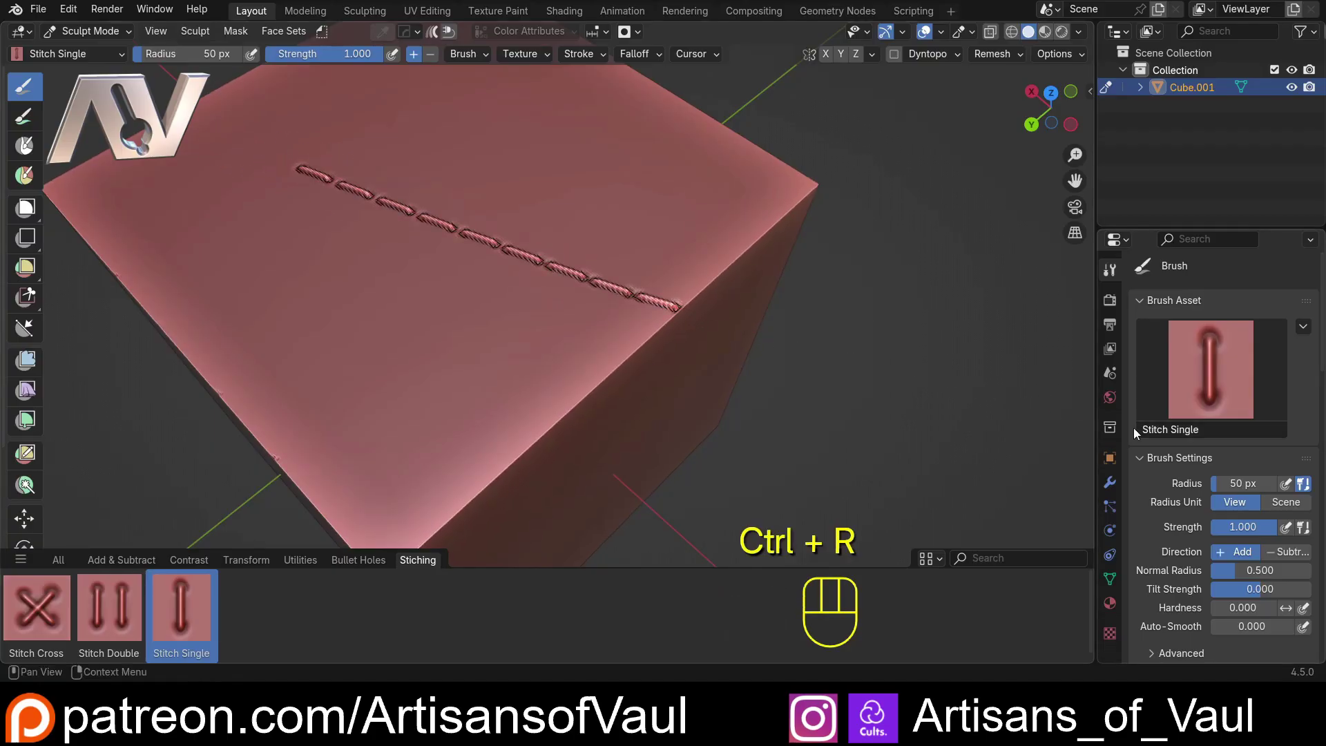
pyautogui.moveTo(587, 302); pyautogui.dragTo(544, 222, button='middle')
pyautogui.moveTo(718, 298); pyautogui.dragTo(607, 113, button='middle')
pyautogui.hotkey('ctrl', 'z')
# - With Area Normal auto-masking turned off, sculpt a stitch line over the top edge onto the side face, and undo the stroke
pyautogui.click(628, 31)
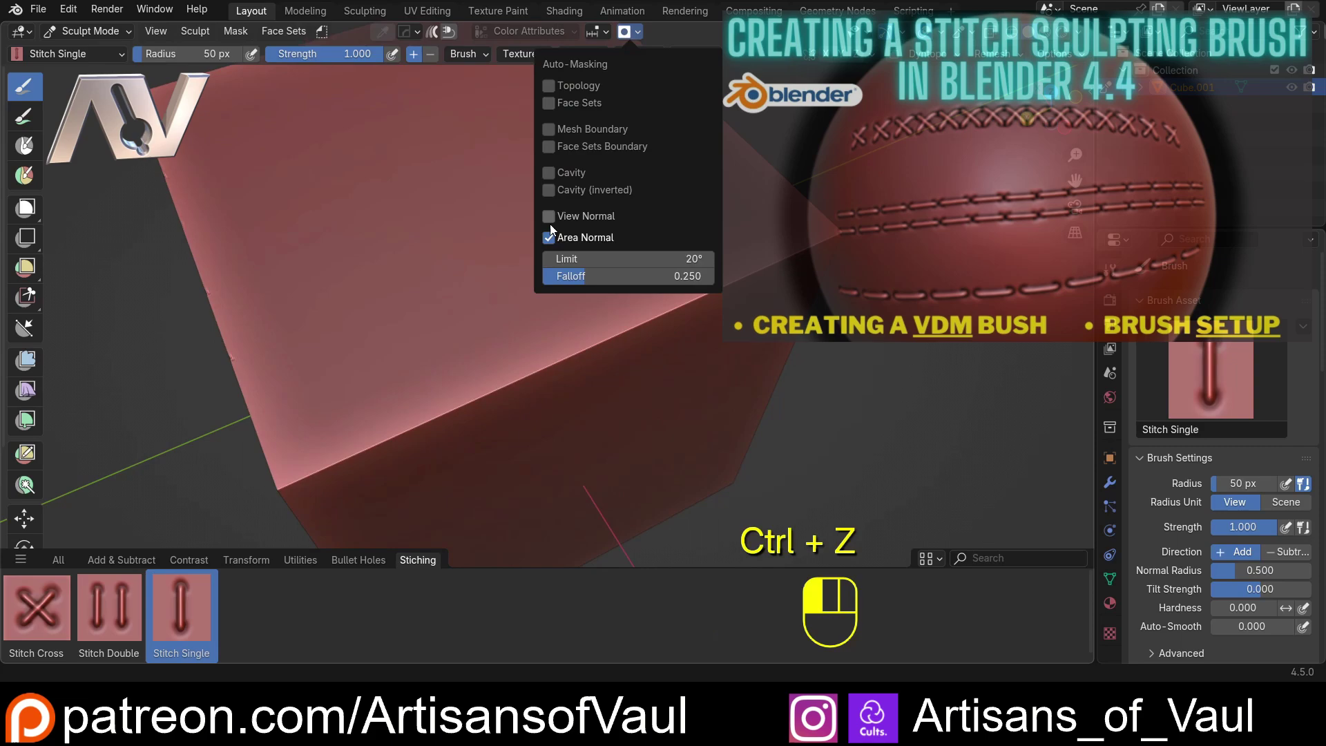
pyautogui.click(548, 236)
pyautogui.moveTo(432, 221); pyautogui.dragTo(417, 185, button='middle')
pyautogui.moveTo(314, 154); pyautogui.dragTo(777, 416)
pyautogui.moveTo(632, 346); pyautogui.dragTo(564, 345, button='middle')
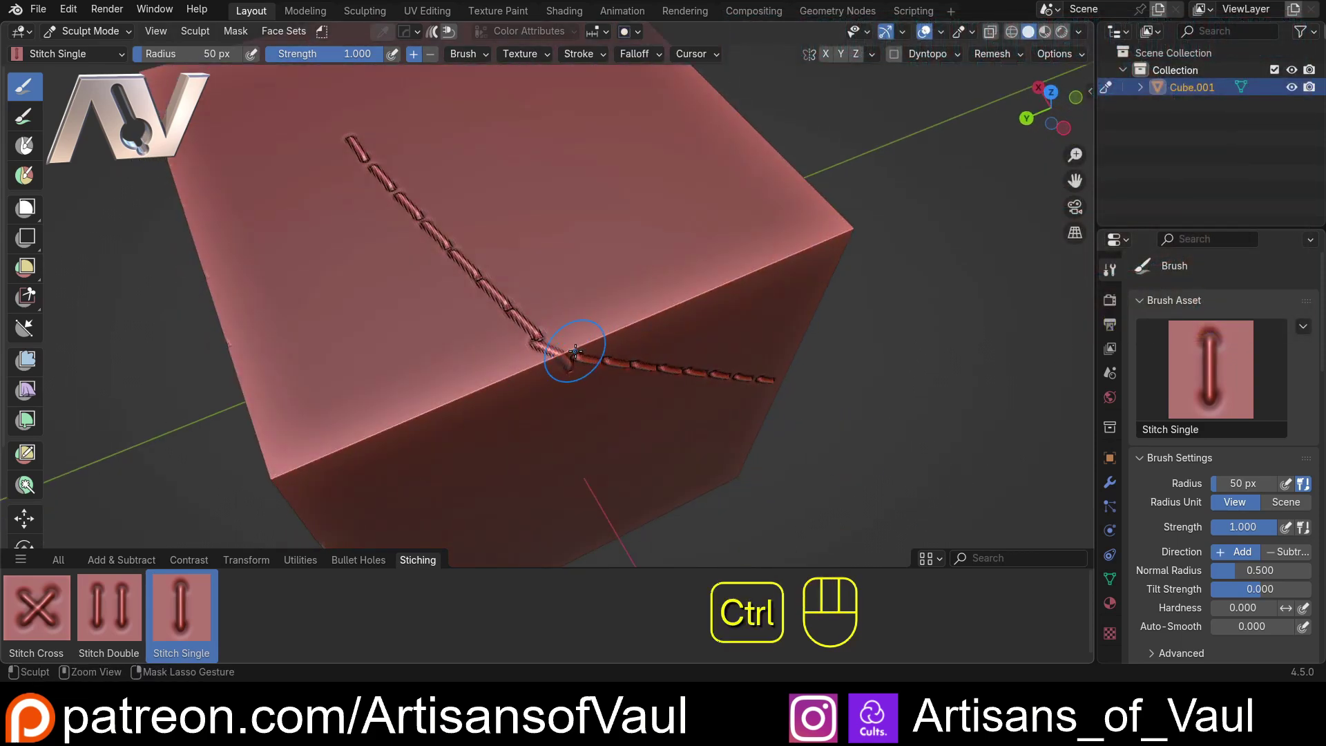
pyautogui.hotkey('ctrl', 'z')
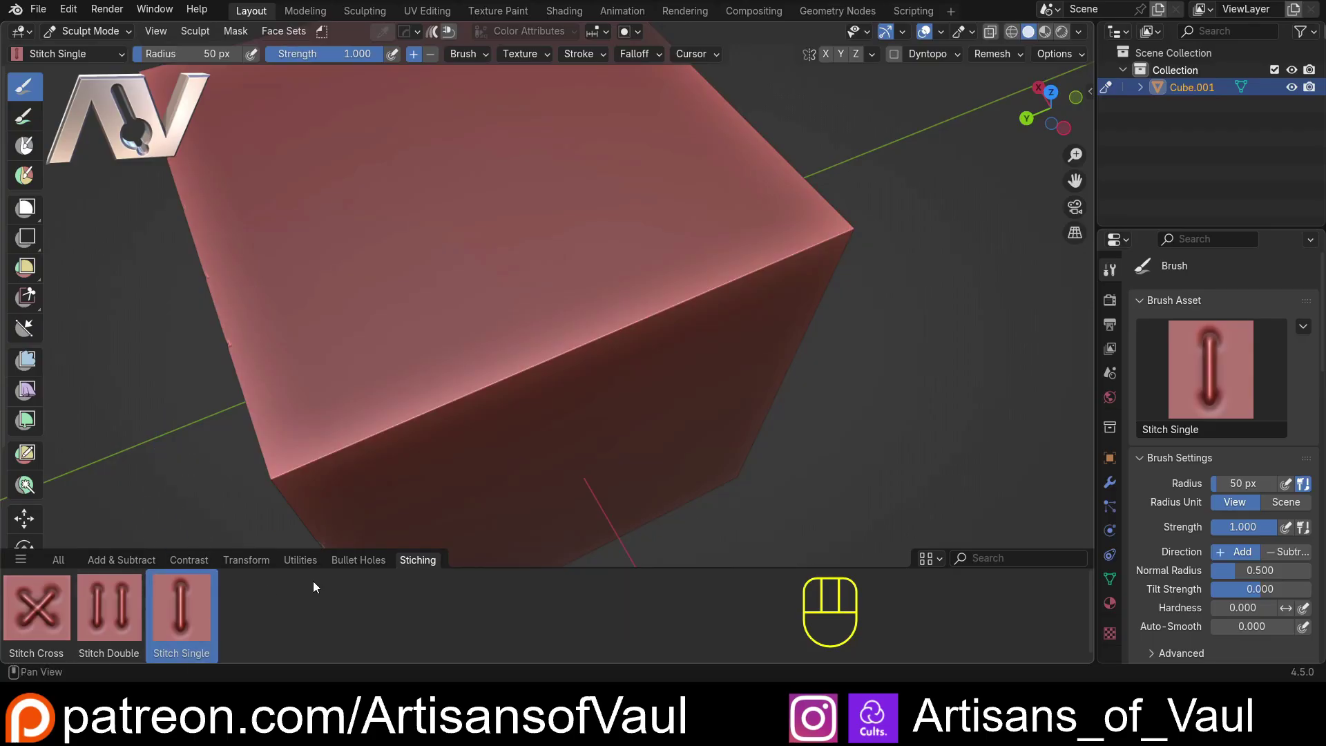
# - Choose the BulletF brush from the Bullet Holes catalog and re-enable Area Normal auto-masking
pyautogui.click(361, 561)
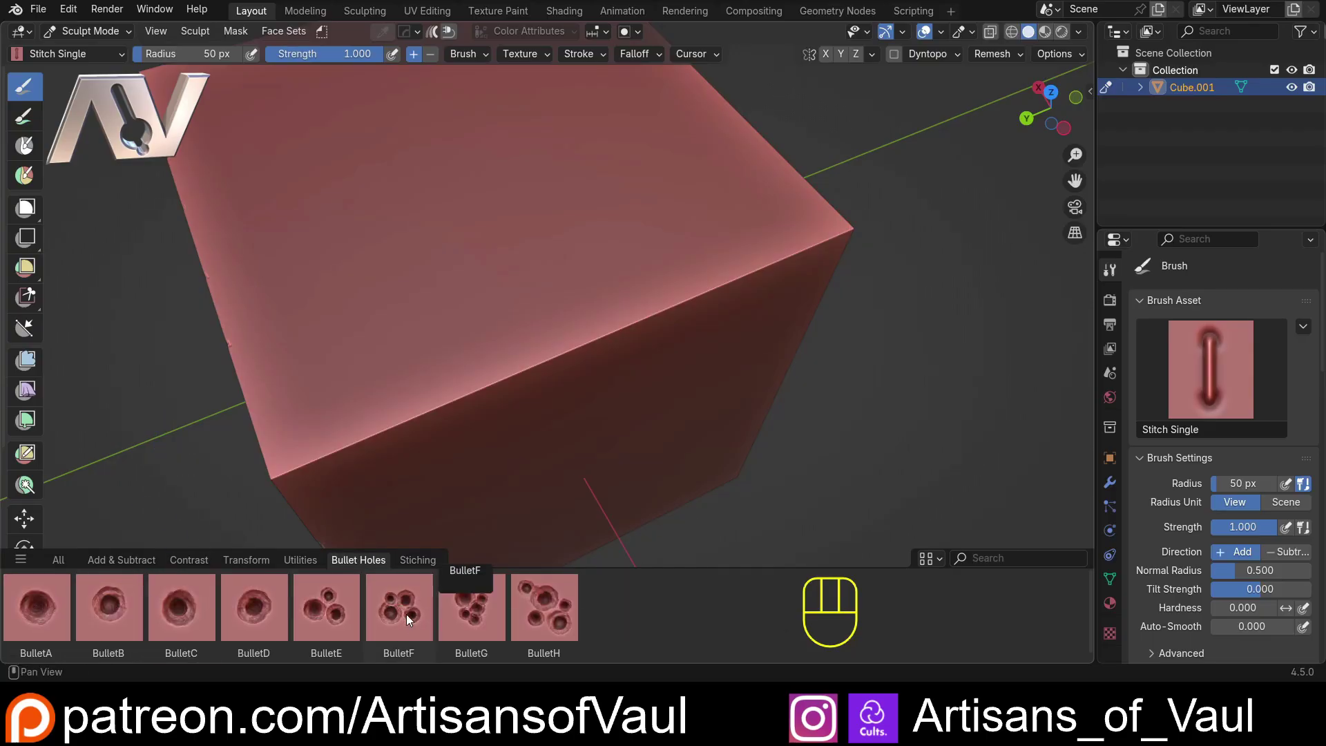
pyautogui.click(404, 611)
pyautogui.moveTo(504, 217); pyautogui.dragTo(562, 266, button='middle')
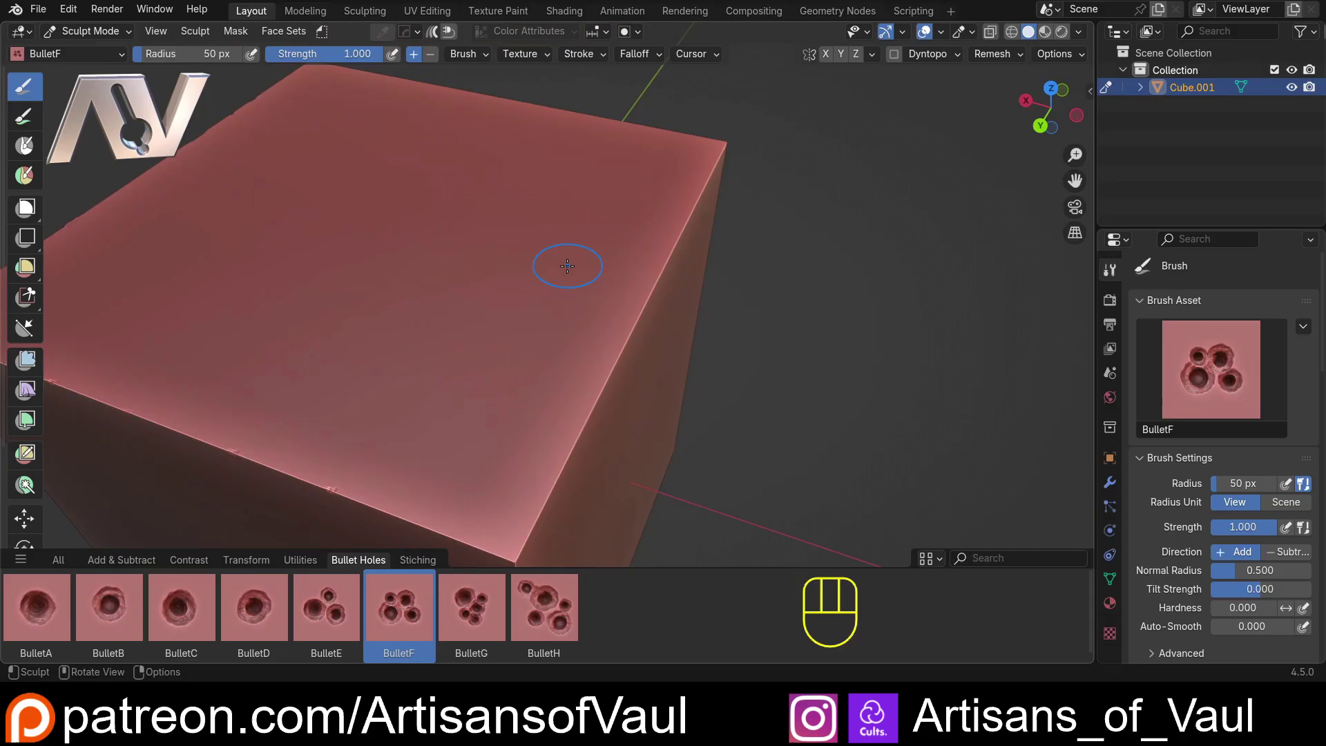
pyautogui.click(636, 32)
pyautogui.click(548, 237)
# - Stamp large BulletF holes into the top face across its edge, examine the rim up close, and undo the stamp
pyautogui.moveTo(297, 249)
pyautogui.mouseDown()
pyautogui.moveTo(965, 316)
pyautogui.moveTo(1166, 369)
pyautogui.mouseUp()
pyautogui.moveTo(680, 336)
pyautogui.mouseDown(button='middle')
pyautogui.moveTo(541, 335)
pyautogui.moveTo(297, 255)
pyautogui.mouseUp(button='middle')
pyautogui.moveTo(297, 256)
pyautogui.keyDown('shift'); pyautogui.mouseDown(button='middle')
pyautogui.moveTo(430, 309)
pyautogui.moveTo(426, 330)
pyautogui.mouseUp(button='middle'); pyautogui.keyUp('shift')
pyautogui.scroll(3, 430, 310)
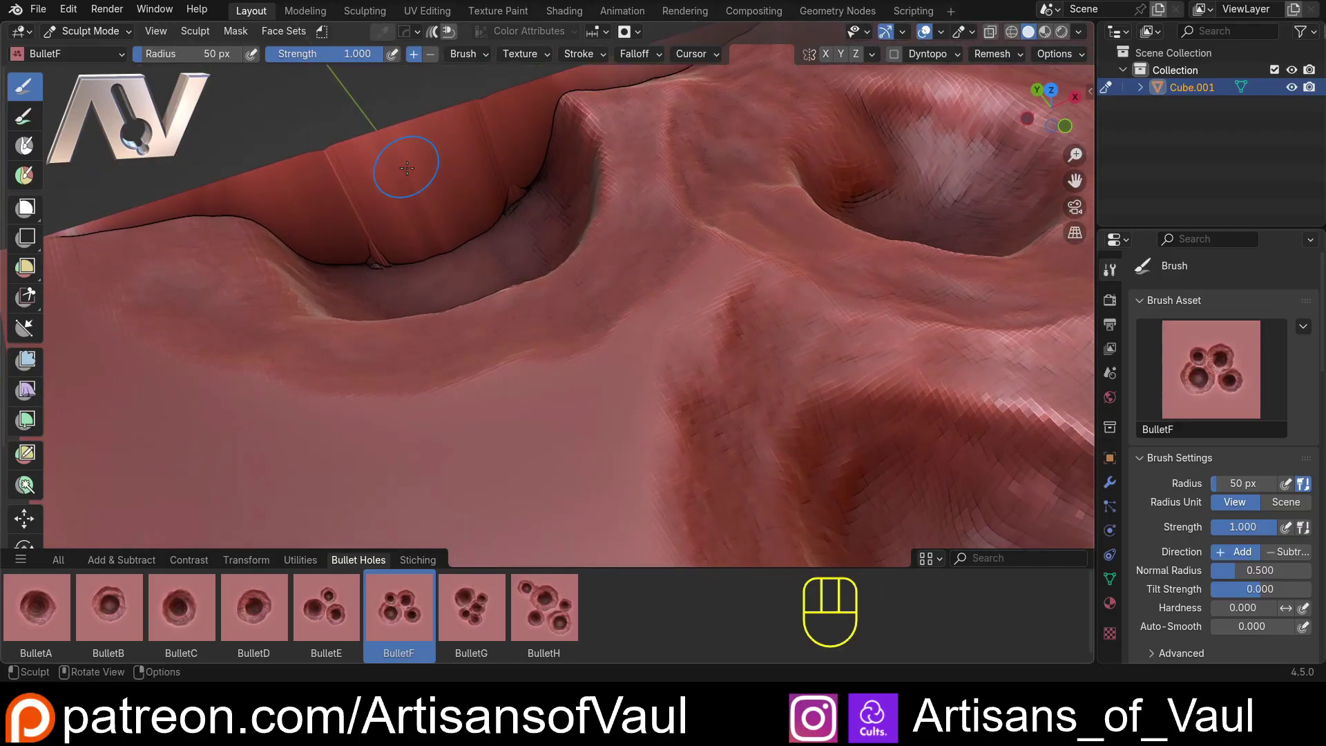
pyautogui.scroll(-5, 406, 168)
pyautogui.moveTo(407, 167); pyautogui.dragTo(649, 221, button='middle')
pyautogui.moveTo(566, 227); pyautogui.dragTo(621, 305, button='middle')
pyautogui.hotkey('ctrl', 'z')
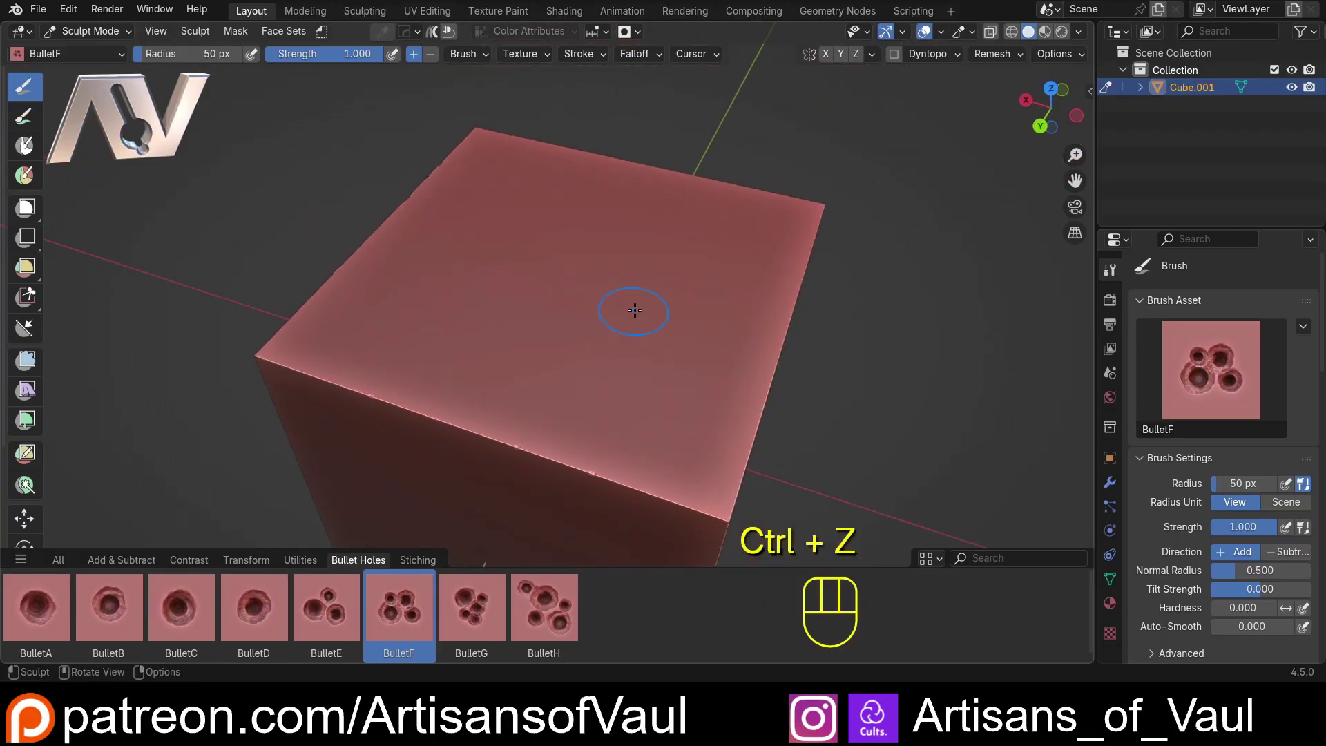
# - Switch the BulletF brush direction to Subtract, stamp raised shapes across the top face's edges, and undo the stamp
pyautogui.click(432, 57)
pyautogui.moveTo(614, 298)
pyautogui.mouseDown()
pyautogui.moveTo(825, 394)
pyautogui.moveTo(1253, 456)
pyautogui.moveTo(1303, 451)
pyautogui.moveTo(1202, 456)
pyautogui.mouseUp()
pyautogui.moveTo(781, 370)
pyautogui.mouseDown(button='middle')
pyautogui.moveTo(630, 343)
pyautogui.moveTo(401, 264)
pyautogui.moveTo(539, 314)
pyautogui.mouseUp(button='middle')
pyautogui.moveTo(454, 284); pyautogui.dragTo(703, 362, button='middle')
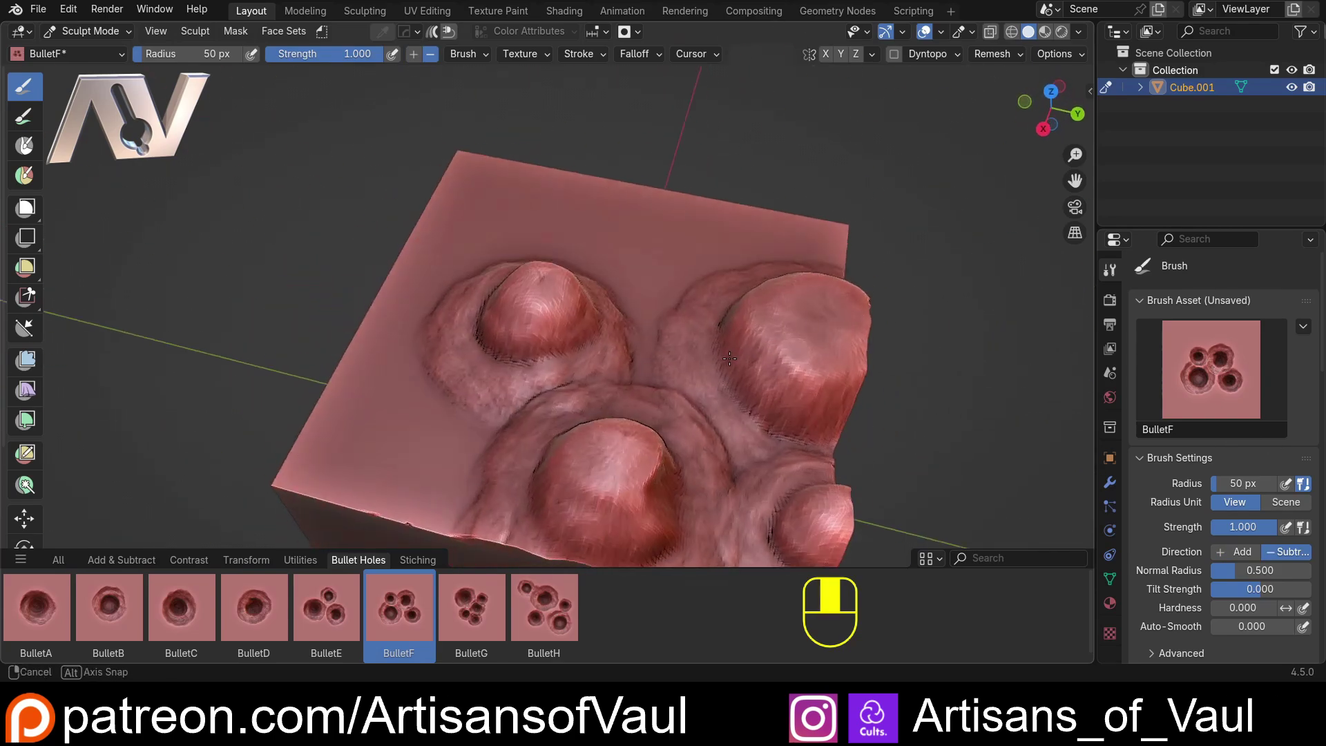
pyautogui.hotkey('ctrl', 'z')
pyautogui.keyDown('shift'); pyautogui.rightClick(554, 220); pyautogui.keyUp('shift')
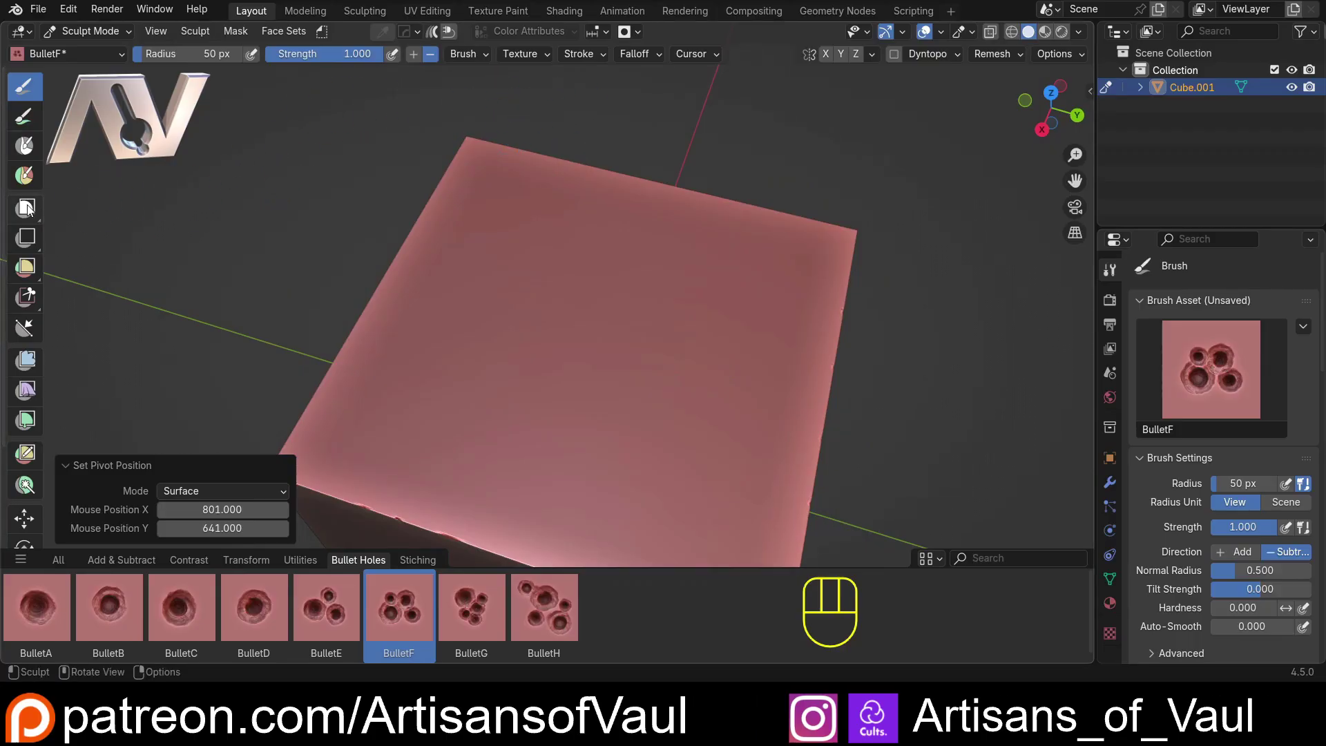
# - Paint a mask band along the upper edge of the cube's side faces with the Mask brush, keeping the top face unmasked
pyautogui.click(26, 148)
pyautogui.moveTo(503, 349)
pyautogui.mouseDown(button='middle')
pyautogui.moveTo(521, 228)
pyautogui.moveTo(470, 269)
pyautogui.moveTo(459, 225)
pyautogui.moveTo(495, 288)
pyautogui.mouseUp(button='middle')
pyautogui.moveTo(495, 382)
pyautogui.mouseDown(button='middle')
pyautogui.moveTo(387, 296)
pyautogui.moveTo(320, 272)
pyautogui.mouseUp(button='middle')
pyautogui.moveTo(314, 304)
pyautogui.mouseDown()
pyautogui.moveTo(566, 233)
pyautogui.moveTo(552, 259)
pyautogui.moveTo(276, 311)
pyautogui.moveTo(553, 318)
pyautogui.mouseUp()
pyautogui.moveTo(553, 235)
pyautogui.mouseDown(button='middle')
pyautogui.moveTo(520, 233)
pyautogui.moveTo(553, 337)
pyautogui.mouseUp(button='middle')
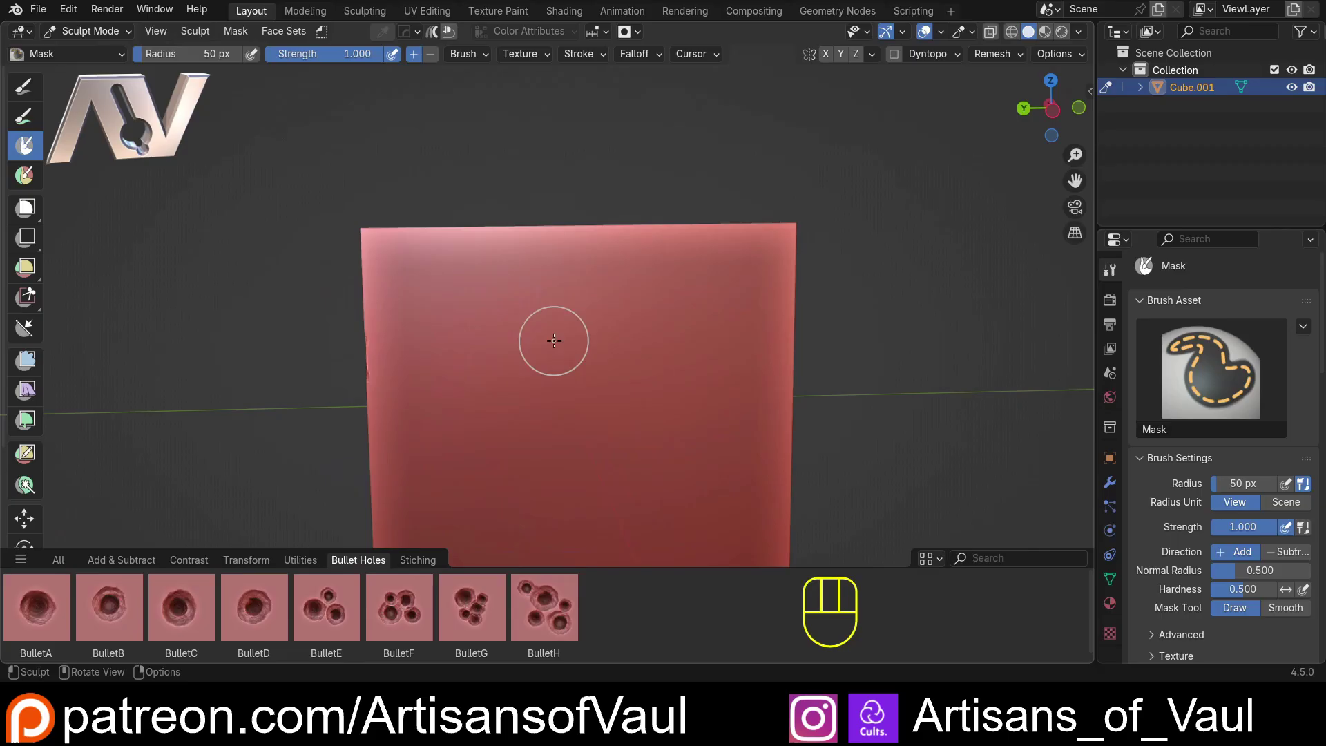
pyautogui.moveTo(553, 337)
pyautogui.mouseDown()
pyautogui.moveTo(387, 262)
pyautogui.moveTo(760, 242)
pyautogui.moveTo(663, 314)
pyautogui.moveTo(787, 349)
pyautogui.moveTo(876, 309)
pyautogui.mouseUp()
pyautogui.moveTo(876, 309); pyautogui.dragTo(763, 319, button='middle')
pyautogui.moveTo(845, 345)
pyautogui.mouseDown()
pyautogui.moveTo(893, 288)
pyautogui.moveTo(766, 394)
pyautogui.moveTo(734, 396)
pyautogui.mouseUp()
pyautogui.moveTo(734, 397); pyautogui.dragTo(311, 324, button='middle')
pyautogui.moveTo(311, 323)
pyautogui.mouseDown()
pyautogui.moveTo(510, 331)
pyautogui.moveTo(420, 233)
pyautogui.mouseUp()
pyautogui.moveTo(441, 307); pyautogui.dragTo(532, 276)
pyautogui.moveTo(576, 259); pyautogui.dragTo(448, 268, button='middle')
pyautogui.moveTo(410, 268); pyautogui.dragTo(531, 287)
pyautogui.moveTo(702, 291); pyautogui.dragTo(580, 283, button='middle')
pyautogui.moveTo(749, 301)
pyautogui.mouseDown()
pyautogui.moveTo(380, 304)
pyautogui.moveTo(732, 249)
pyautogui.moveTo(483, 345)
pyautogui.moveTo(967, 290)
pyautogui.moveTo(468, 200)
pyautogui.moveTo(662, 287)
pyautogui.mouseUp()
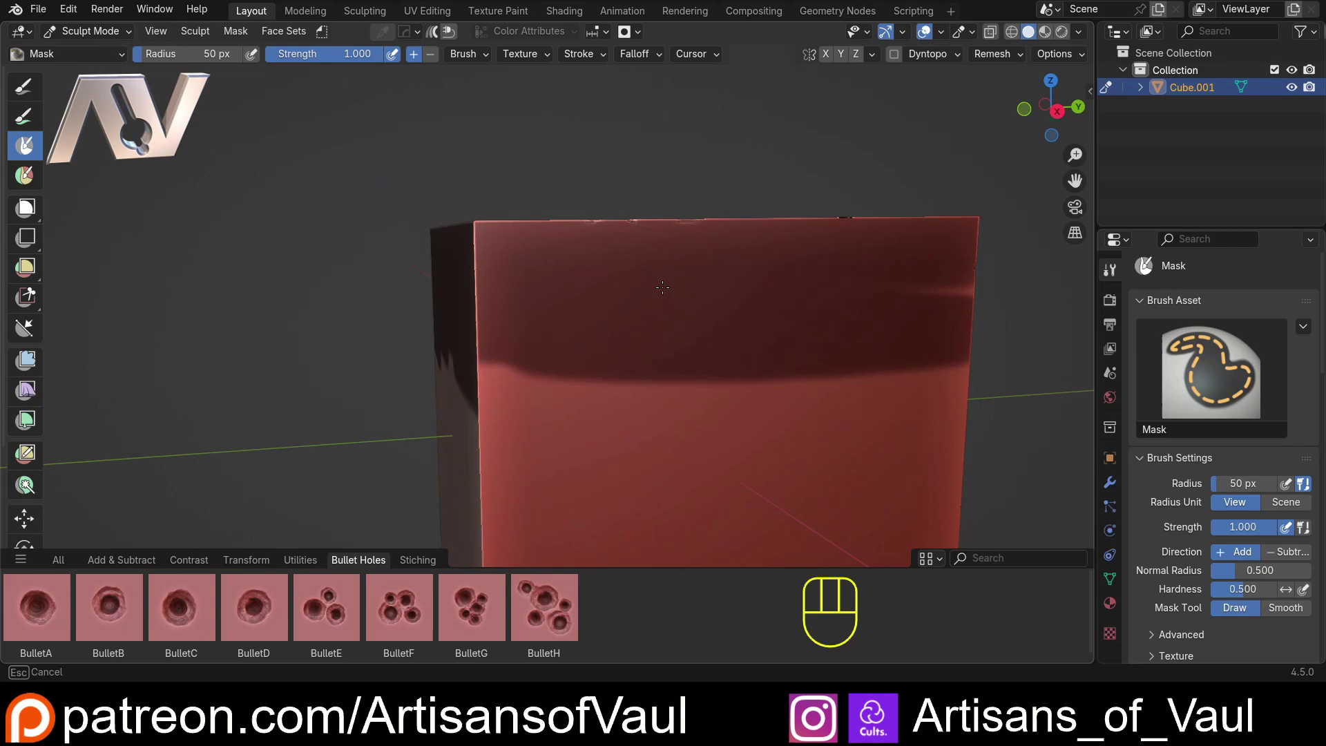
pyautogui.moveTo(515, 311); pyautogui.dragTo(743, 154)
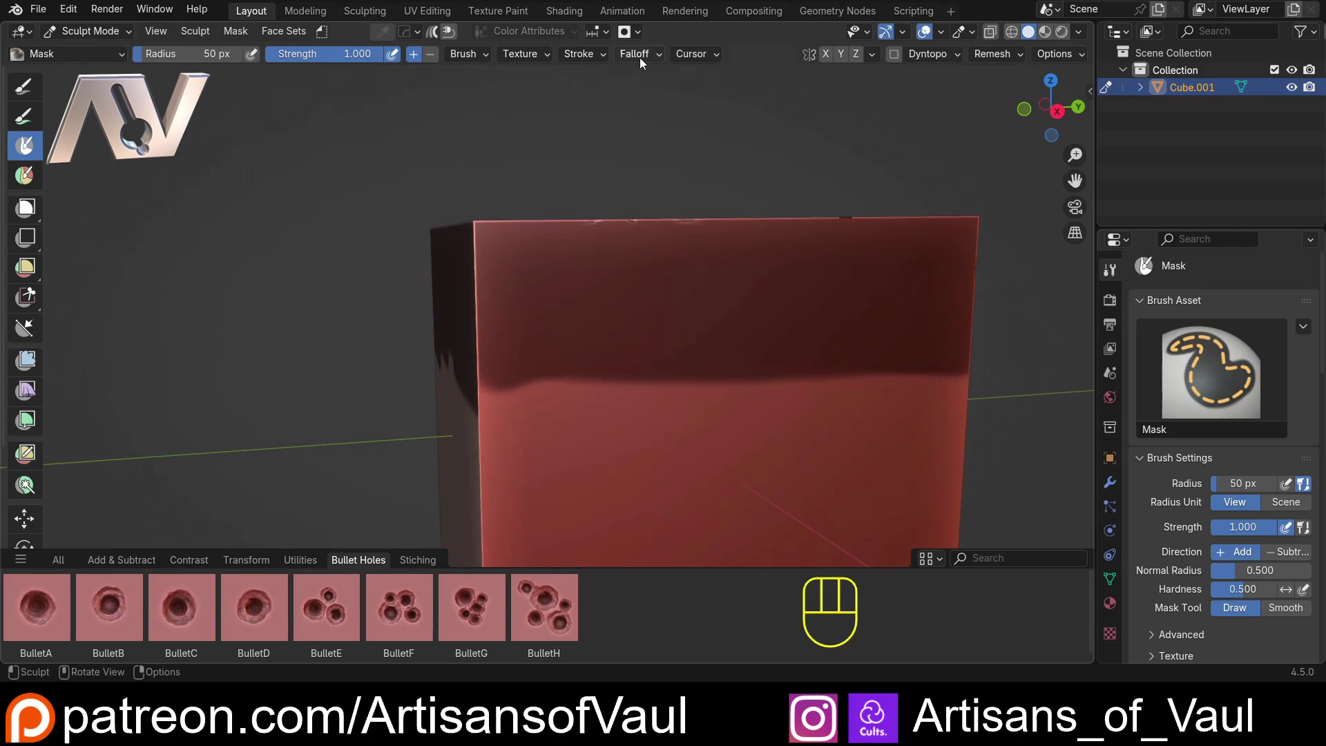
# - Review the auto-masking options and examine the masked band along the cube's upper edges from several sides
pyautogui.click(629, 31)
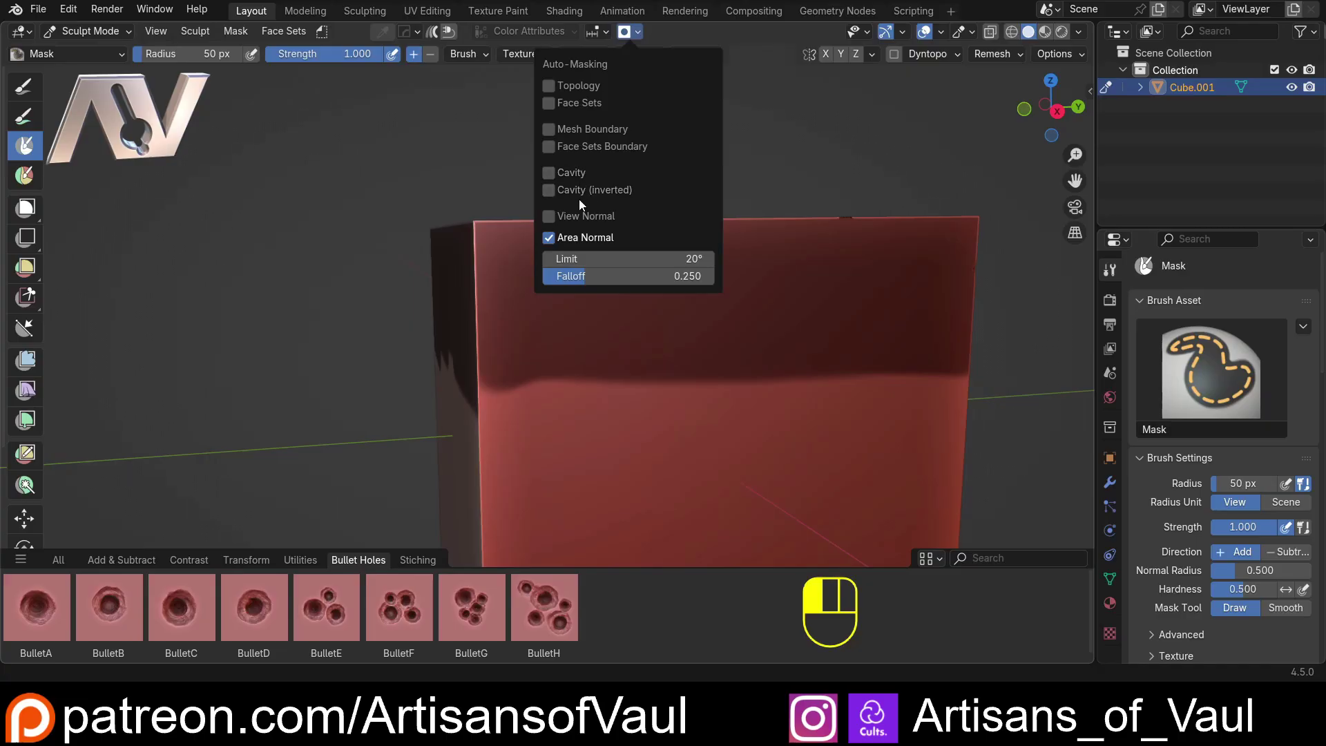
pyautogui.moveTo(451, 207)
pyautogui.mouseDown(button='middle')
pyautogui.moveTo(435, 196)
pyautogui.moveTo(554, 242)
pyautogui.mouseUp(button='middle')
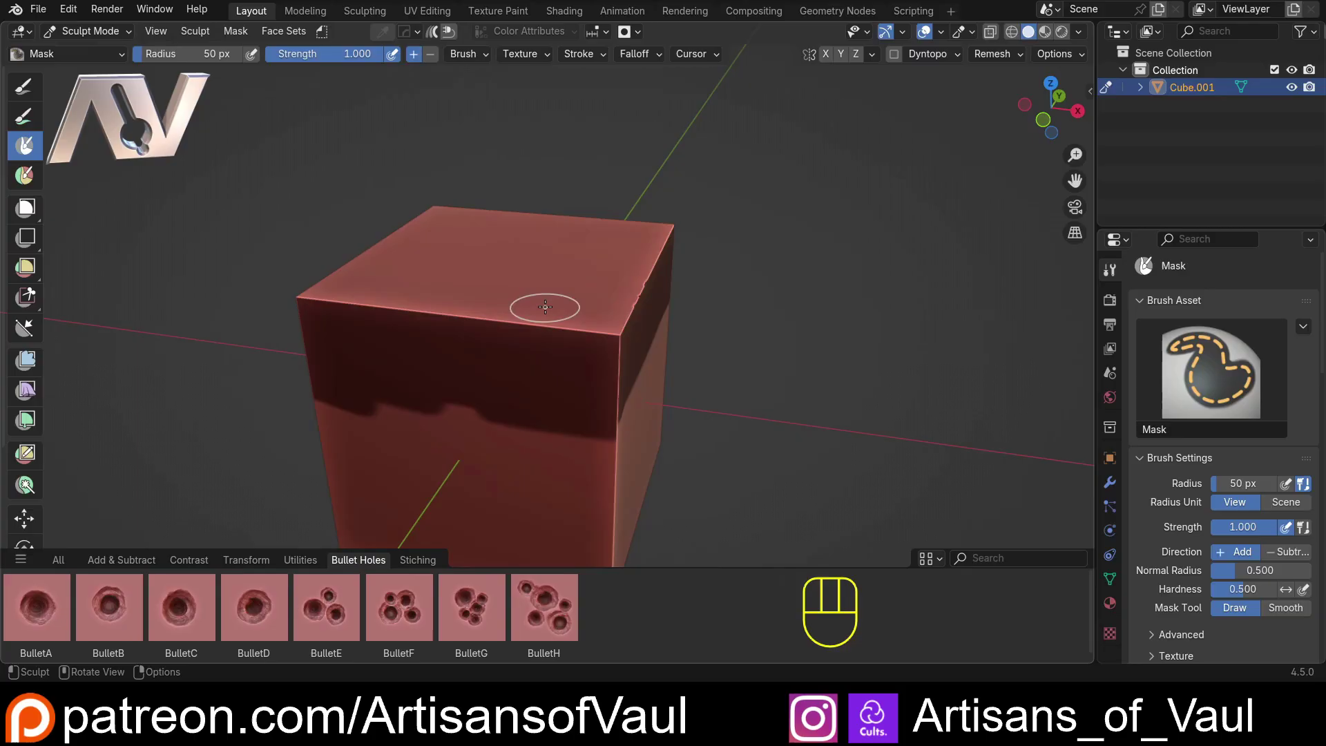
pyautogui.moveTo(663, 357)
pyautogui.mouseDown(button='middle')
pyautogui.moveTo(737, 334)
pyautogui.moveTo(357, 325)
pyautogui.moveTo(813, 326)
pyautogui.moveTo(794, 338)
pyautogui.mouseUp(button='middle')
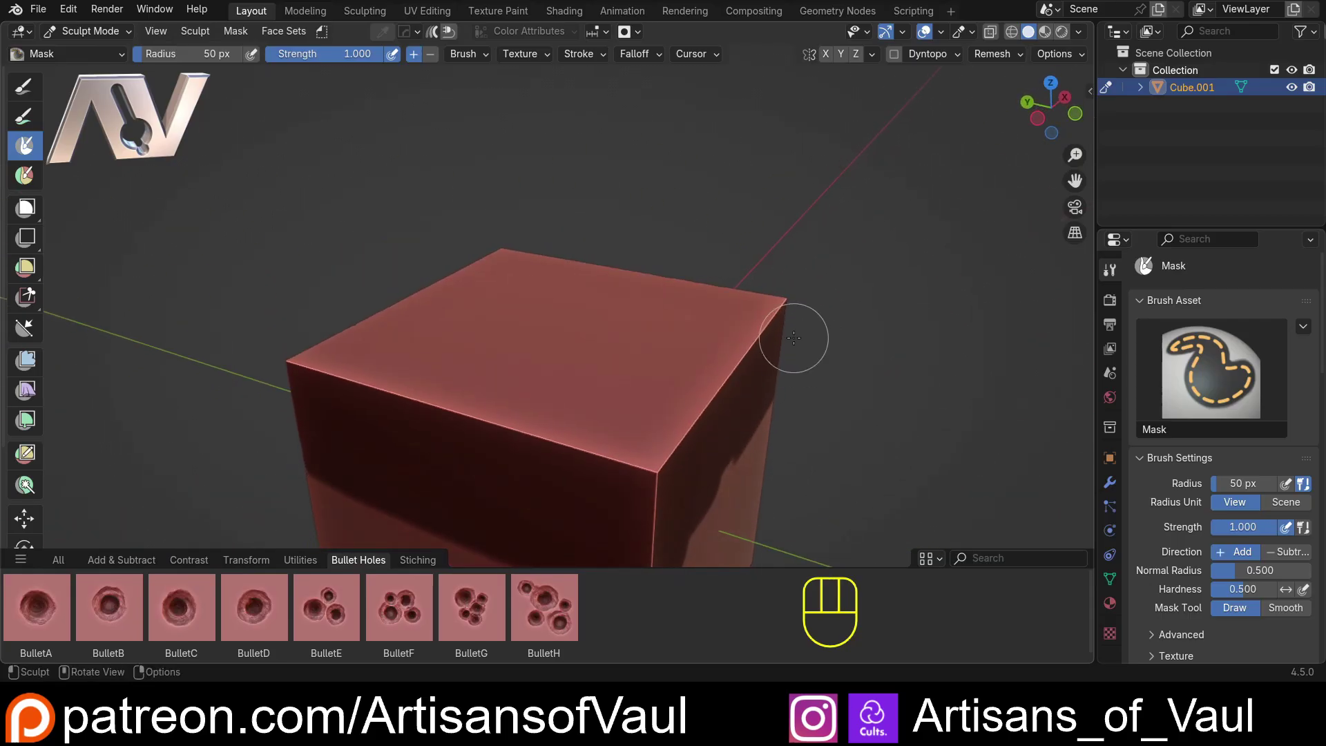